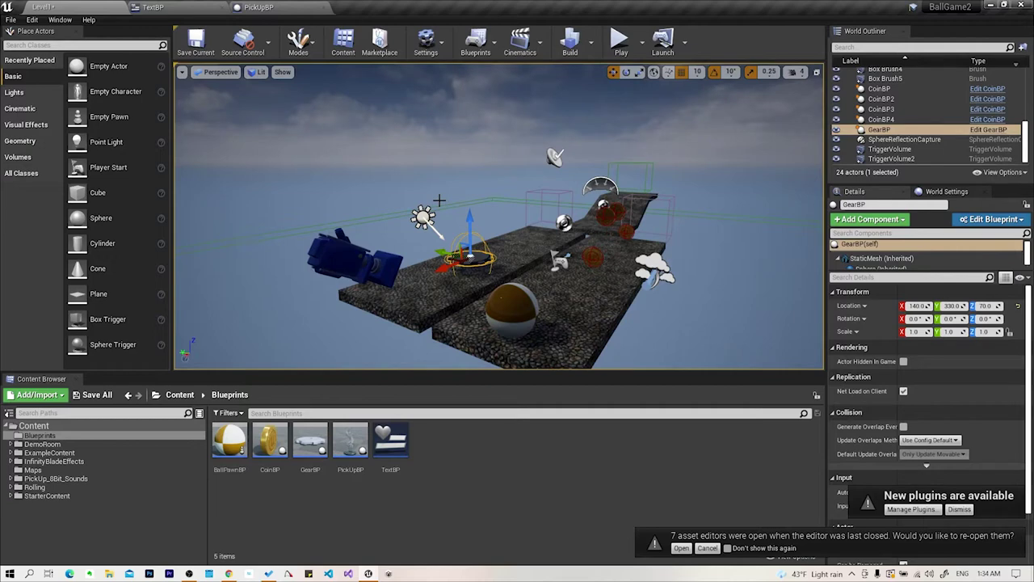
# Open the TextBP widget and check the 100 text's Font Family list, which offers no imported fonts
pyautogui.click(153, 7)
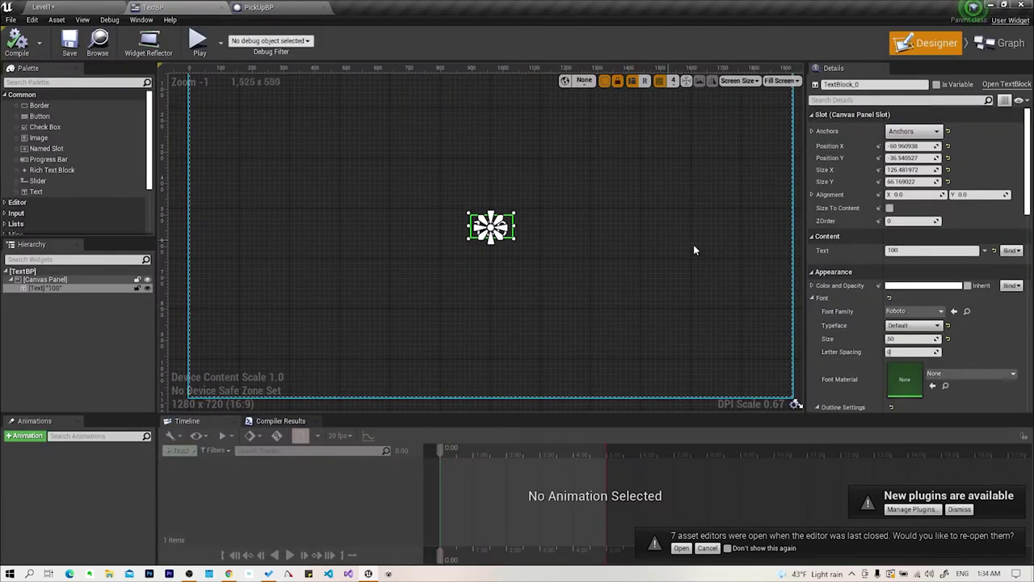
pyautogui.click(929, 314)
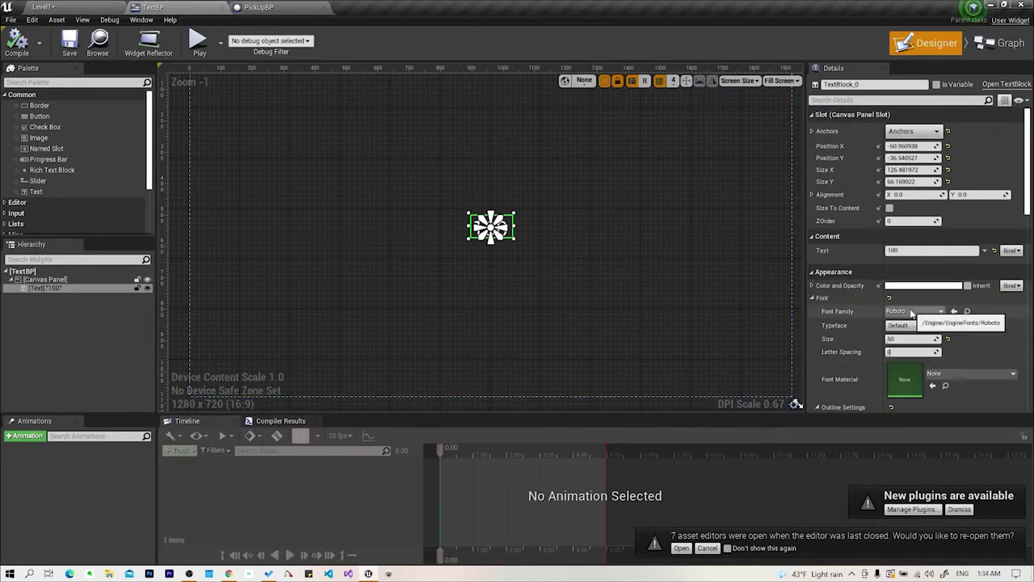
pyautogui.click(911, 312)
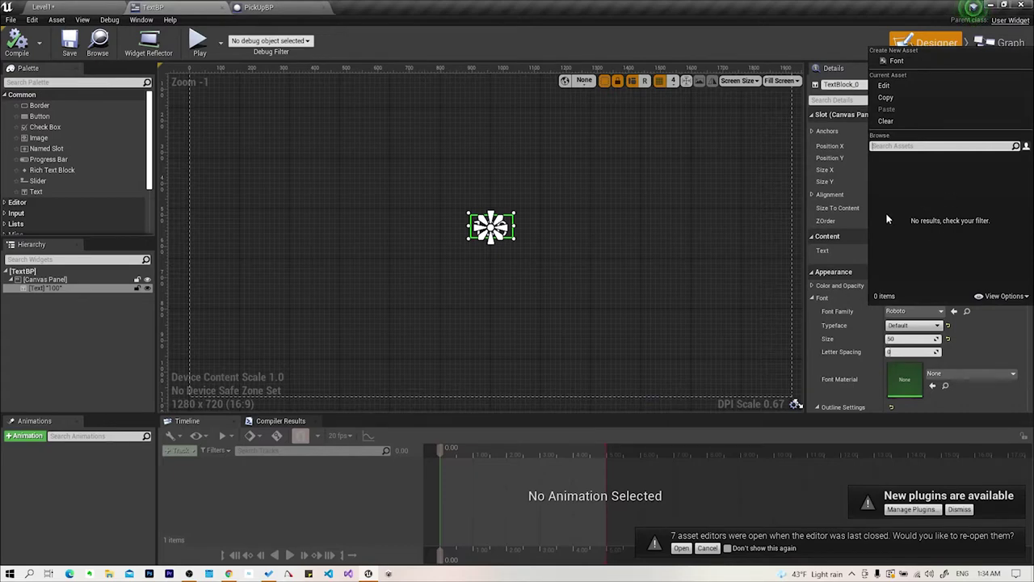
pyautogui.scroll(5, 353, 265)
pyautogui.scroll(2, 392, 253)
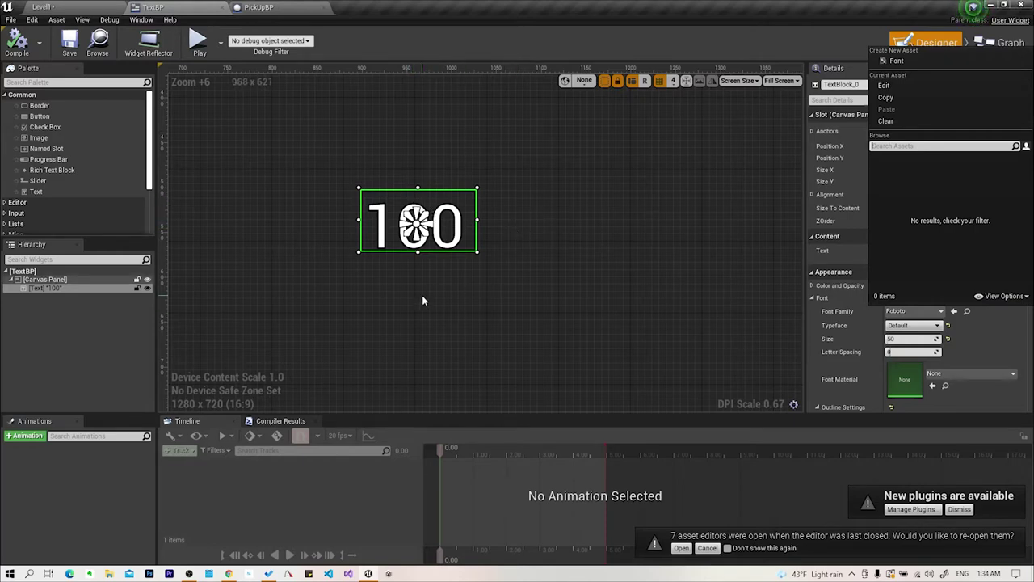
pyautogui.click(228, 574)
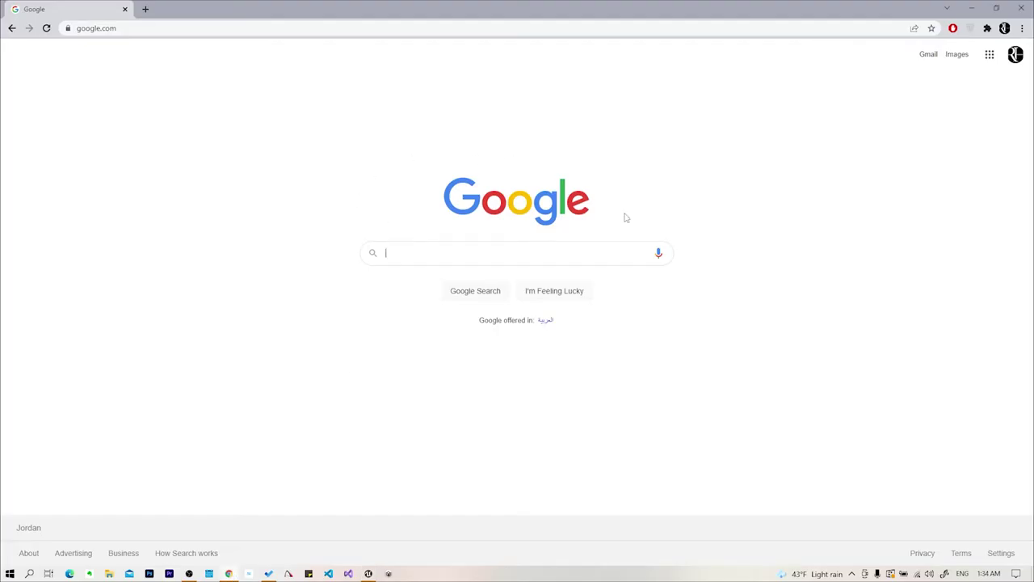
# Search Google for 'free fonts' and open the 1001 Free Fonts site
pyautogui.write('free fi')
pyautogui.press('BackSpace')
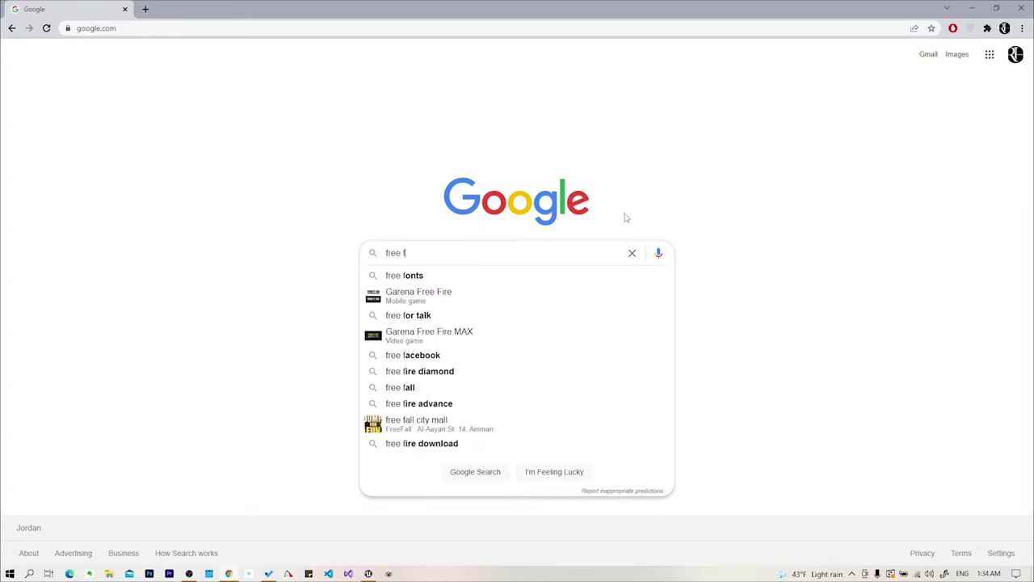
pyautogui.write('onts')
pyautogui.press('Return')
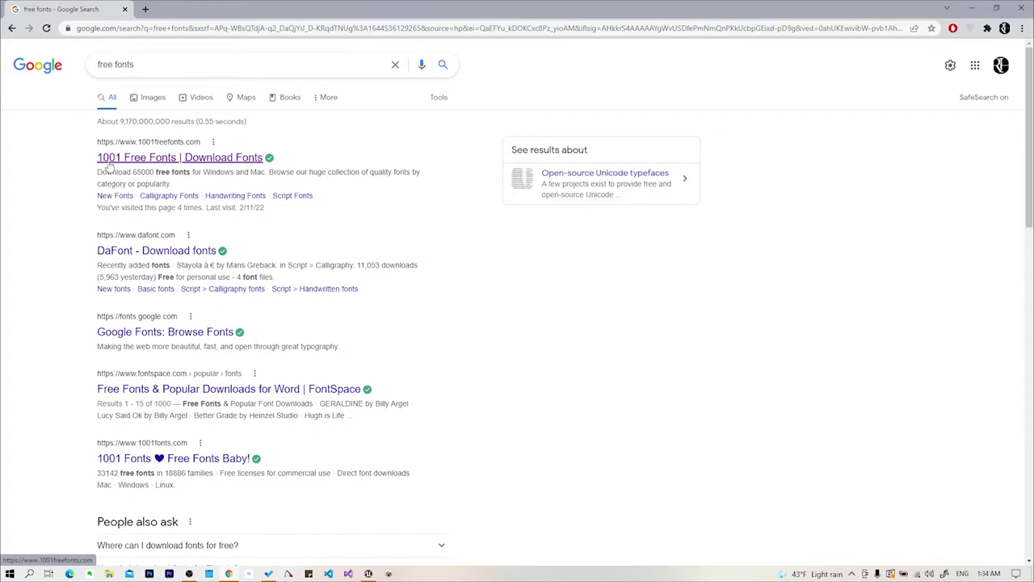
pyautogui.click(179, 159)
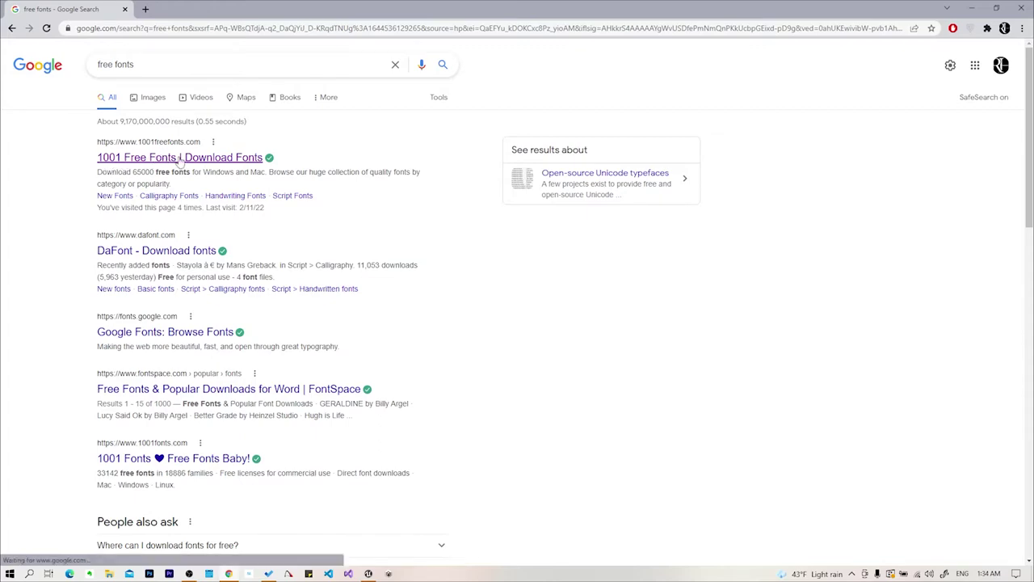
# Save the Vonique 64 download link to the Desktop as vonique-64.zip
pyautogui.scroll(-3, 494, 311)
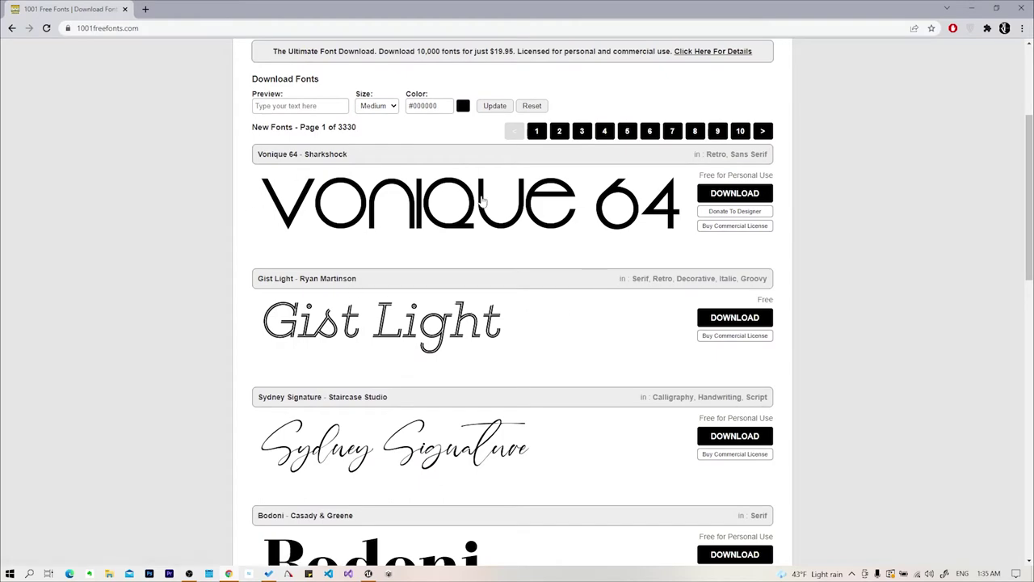
pyautogui.scroll(-4, 485, 323)
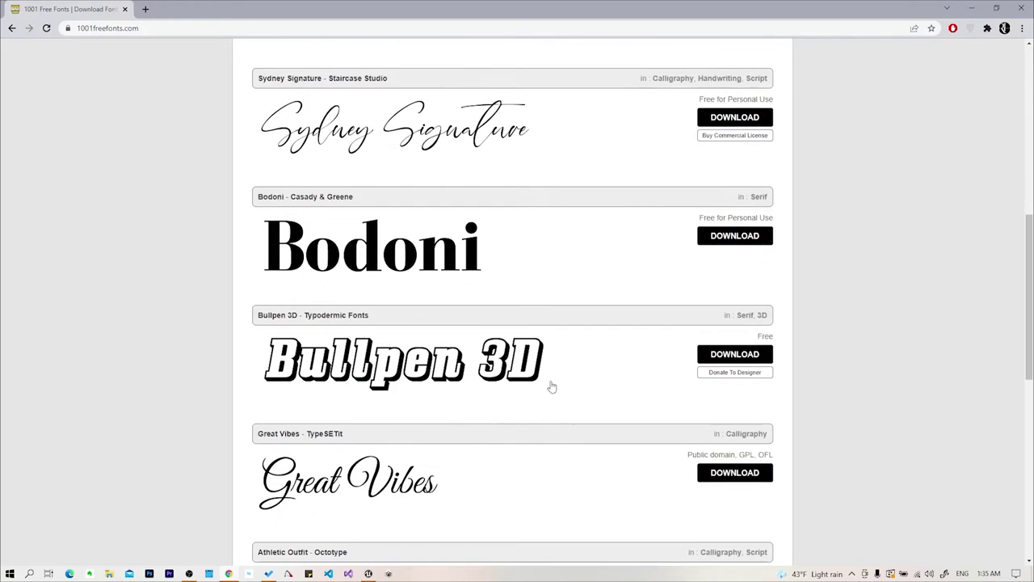
pyautogui.scroll(4, 646, 242)
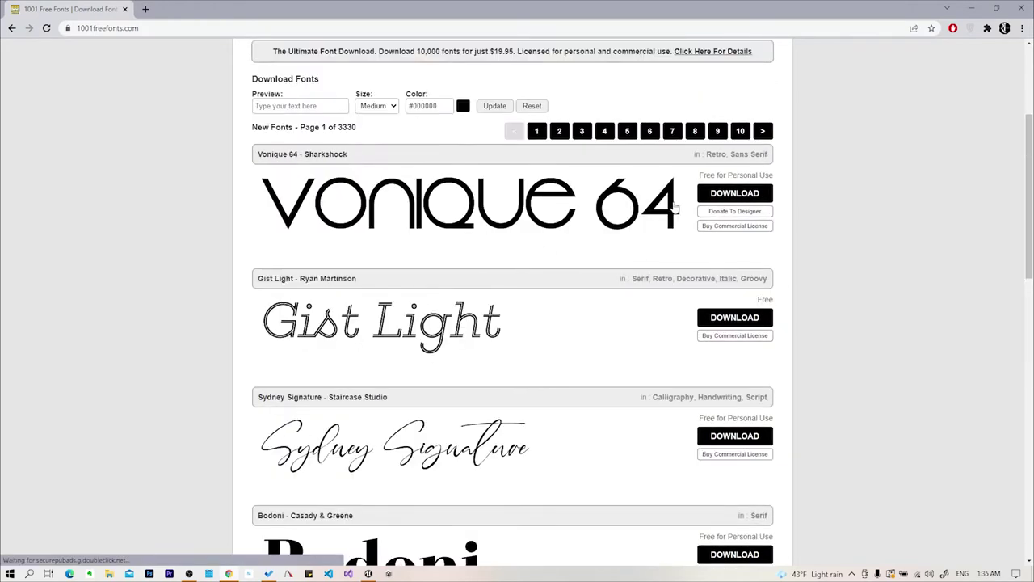
pyautogui.rightClick(718, 193)
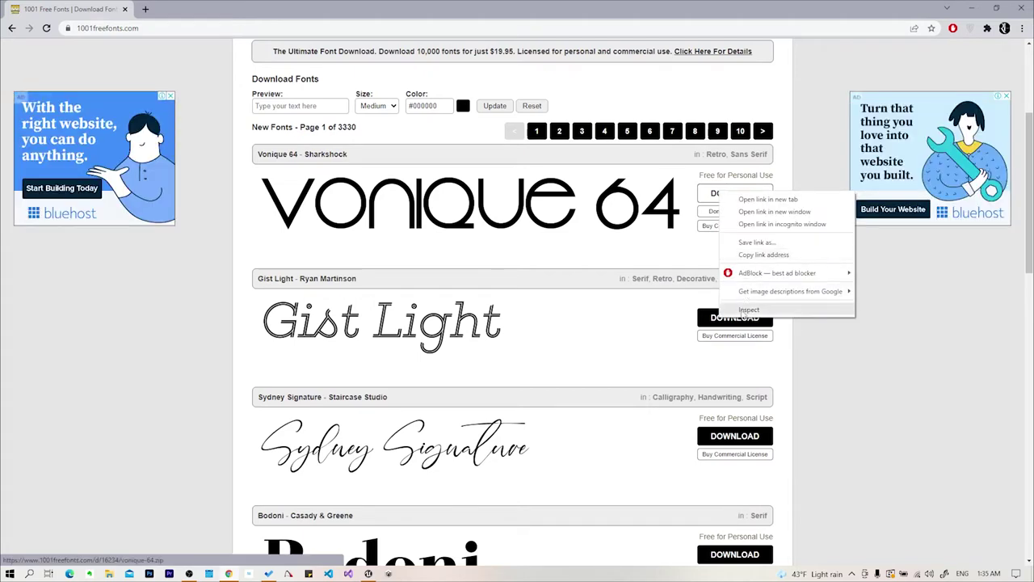
pyautogui.click(769, 243)
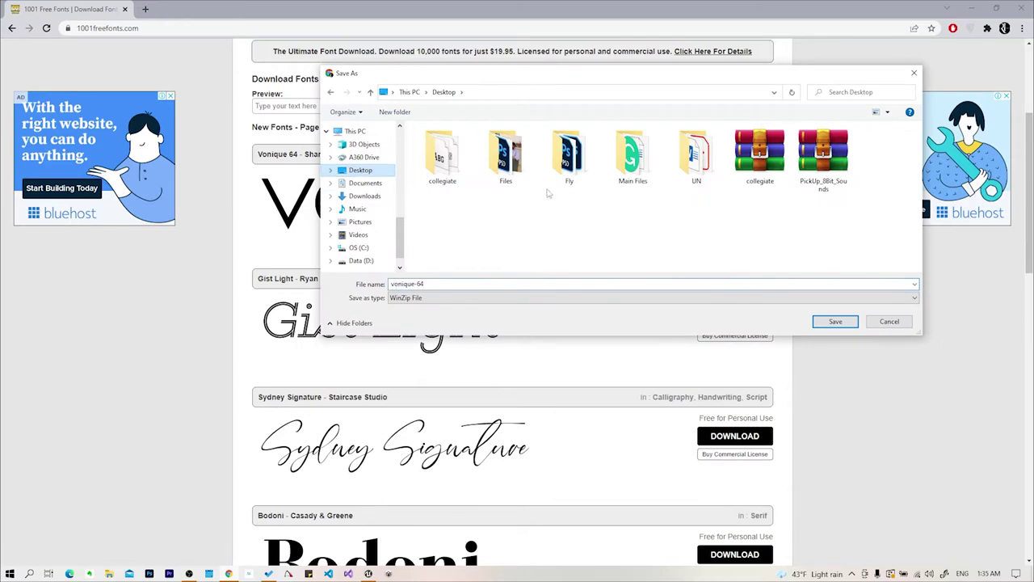
pyautogui.click(835, 322)
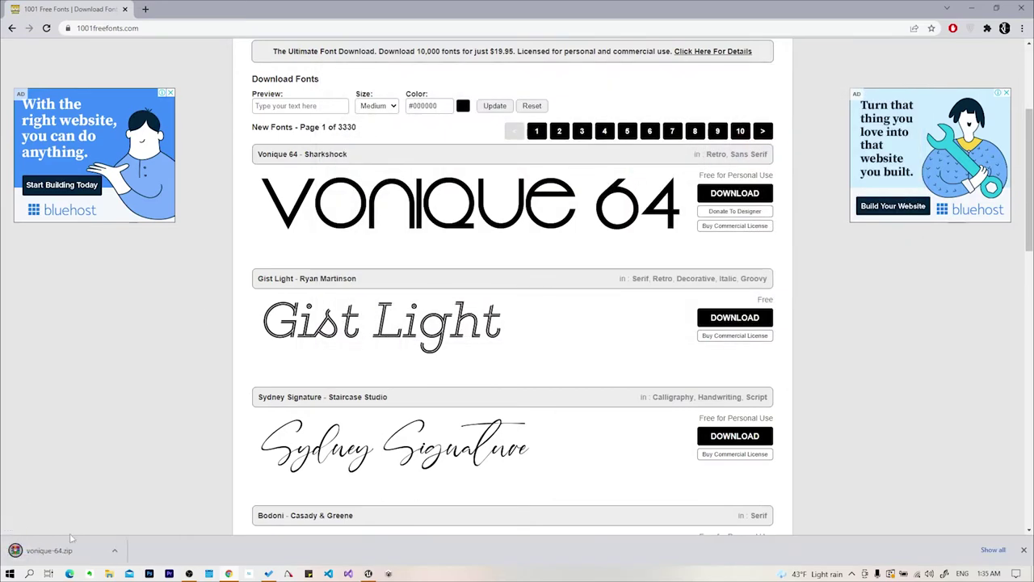
# In a new tab, search Google for 'تحميل الخطوط العربيه' (Arabic font downloads) and browse the results
pyautogui.hotkey('ctrl', 't')
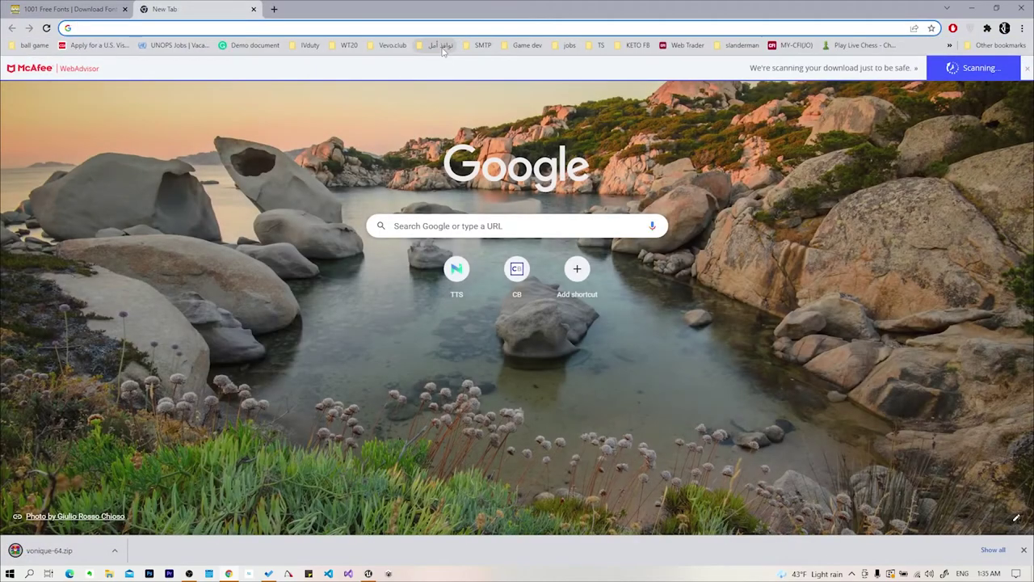
pyautogui.write('تحمي')
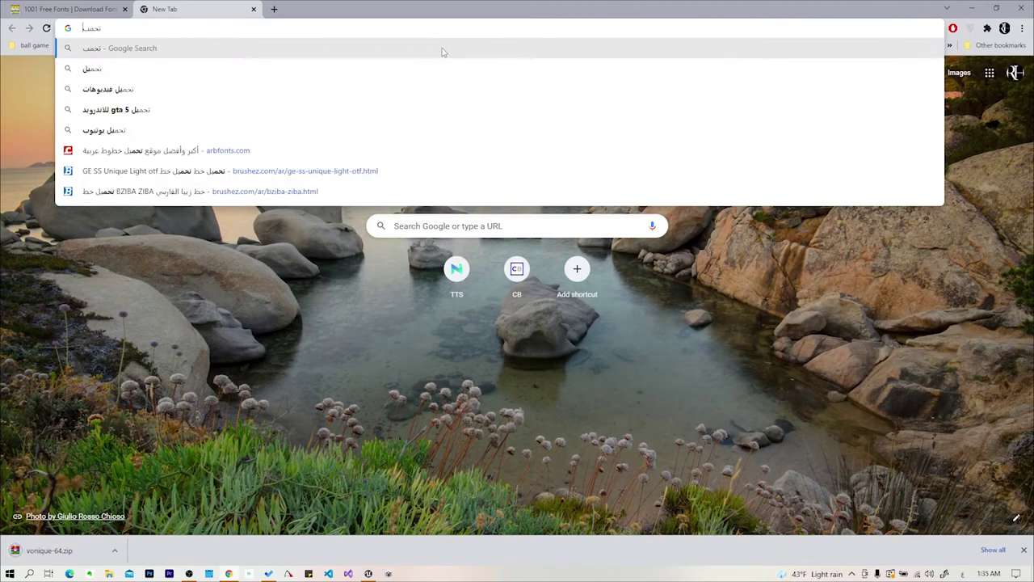
pyautogui.write('ل الخطو')
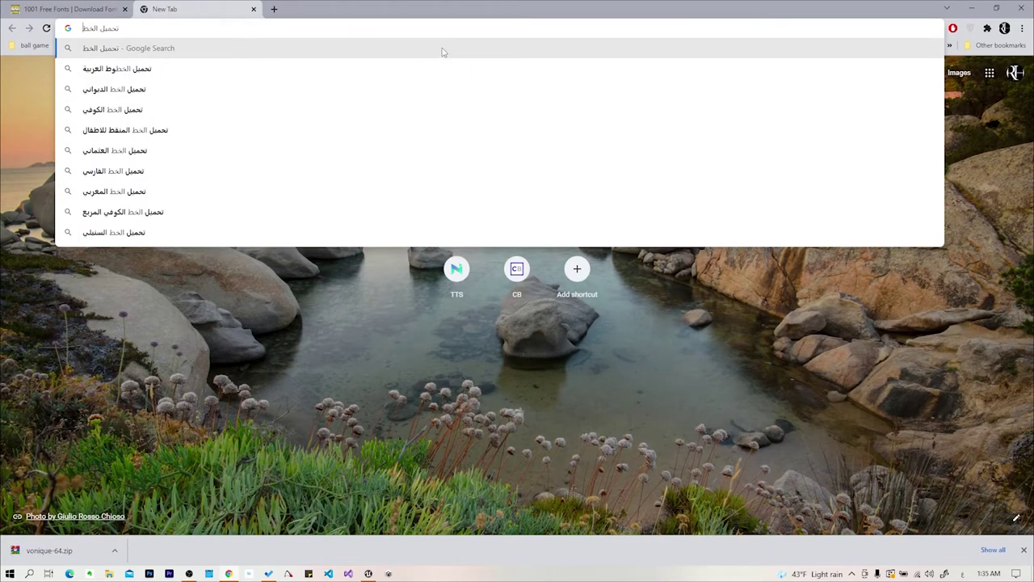
pyautogui.write('ط العربيه')
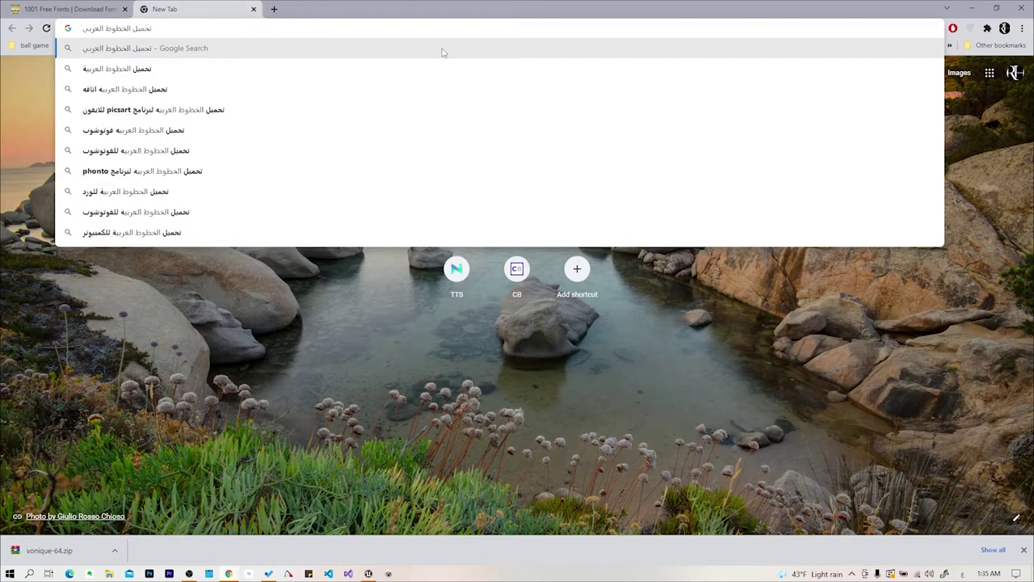
pyautogui.press('Return')
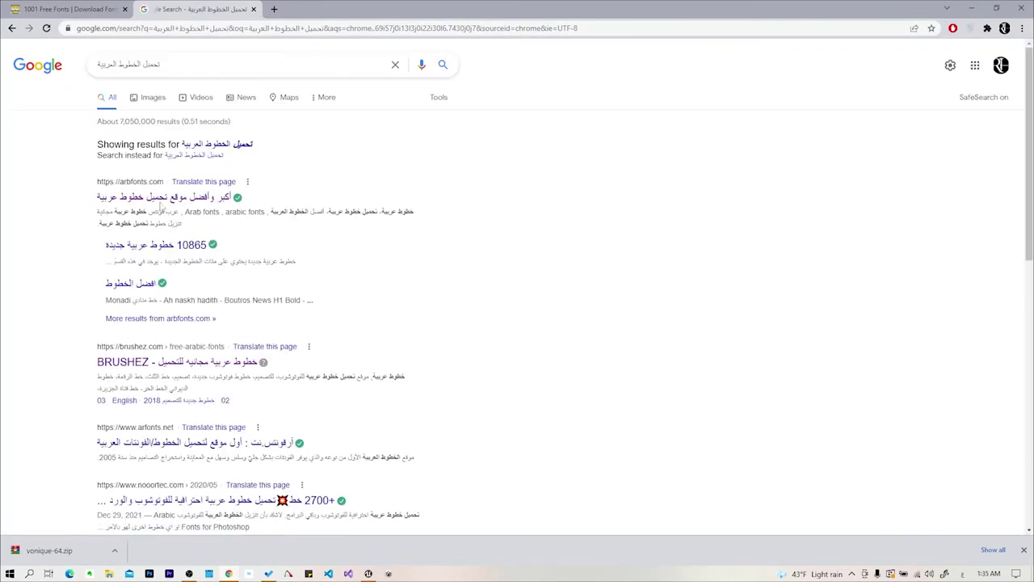
pyautogui.scroll(-1, 317, 123)
pyautogui.scroll(-4, 315, 161)
pyautogui.scroll(3, 308, 253)
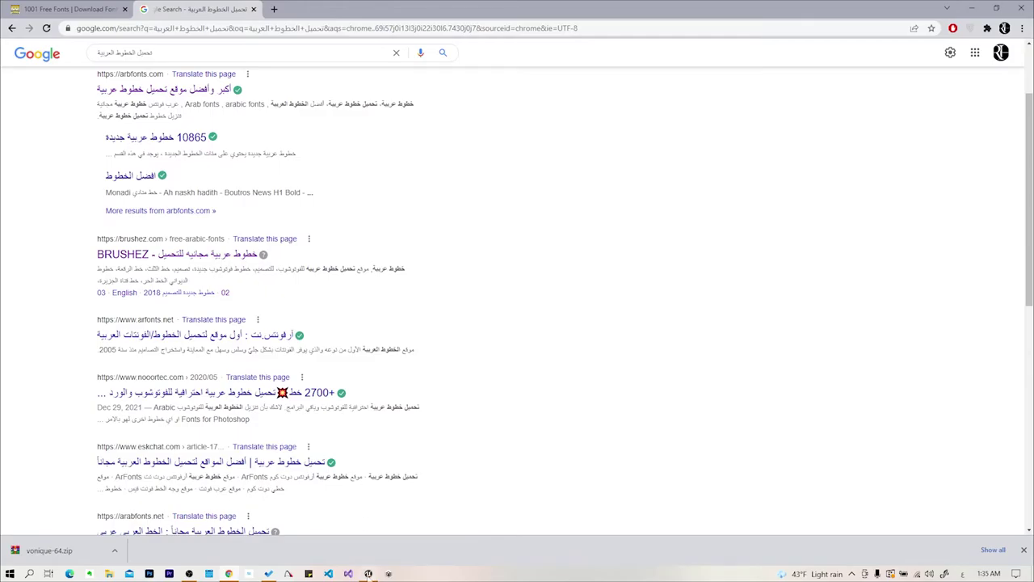
pyautogui.click(368, 574)
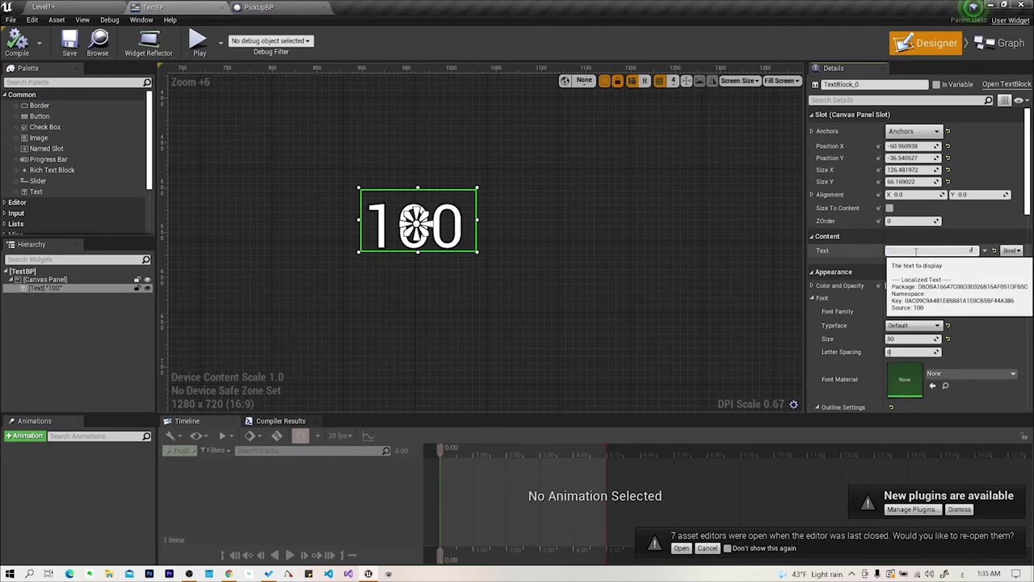
pyautogui.press('Return')
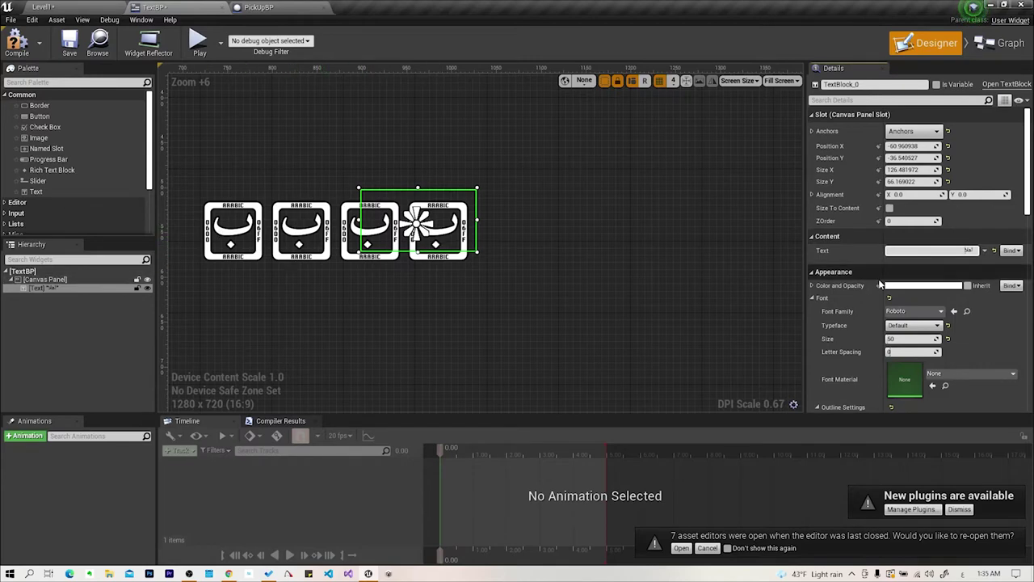
pyautogui.click(968, 250)
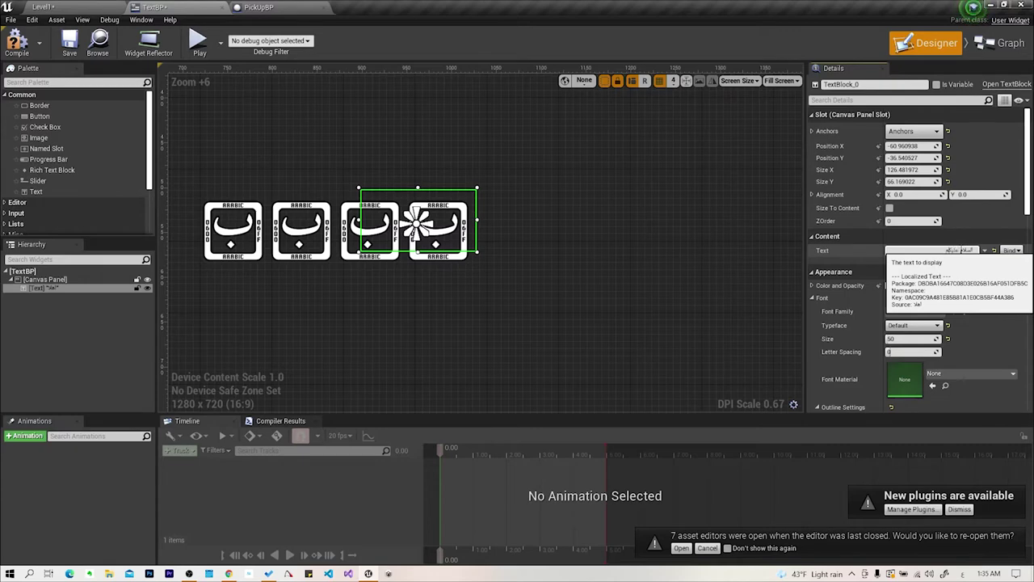
pyautogui.click(670, 287)
pyautogui.scroll(-3, 547, 202)
pyautogui.click(460, 219)
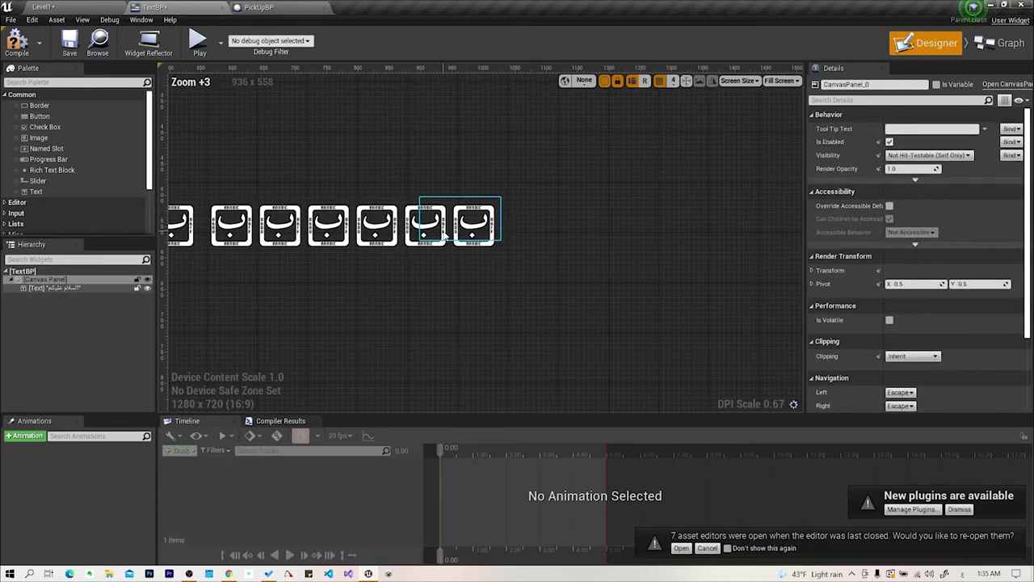
pyautogui.scroll(-3, 588, 267)
pyautogui.scroll(1, 555, 272)
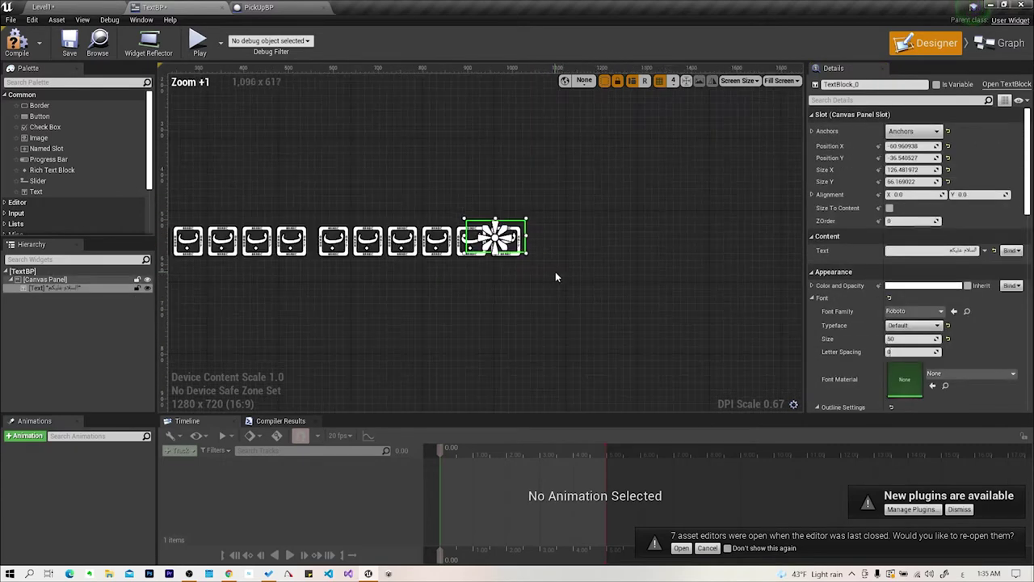
pyautogui.click(928, 313)
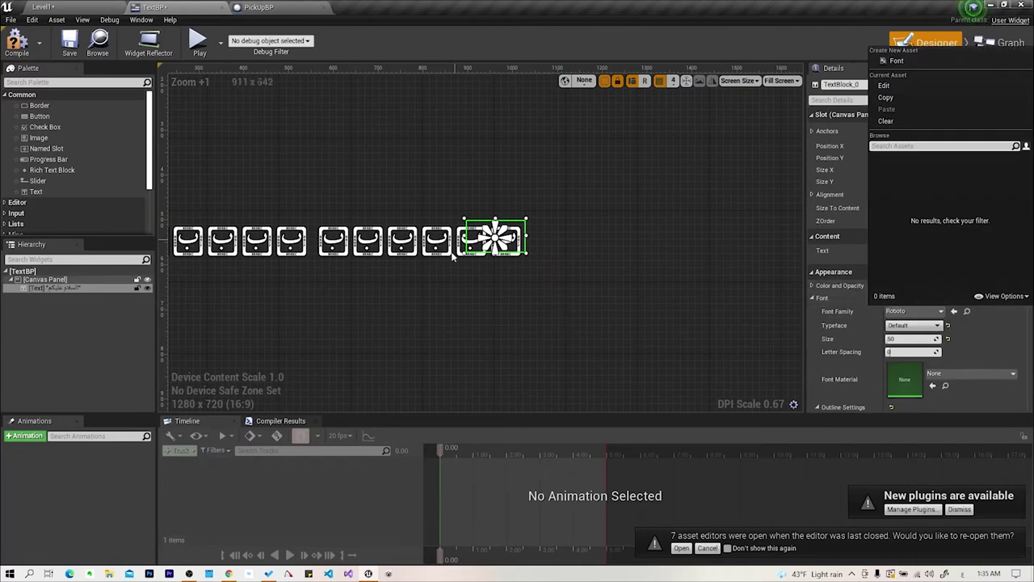
pyautogui.click(683, 294)
pyautogui.click(485, 247)
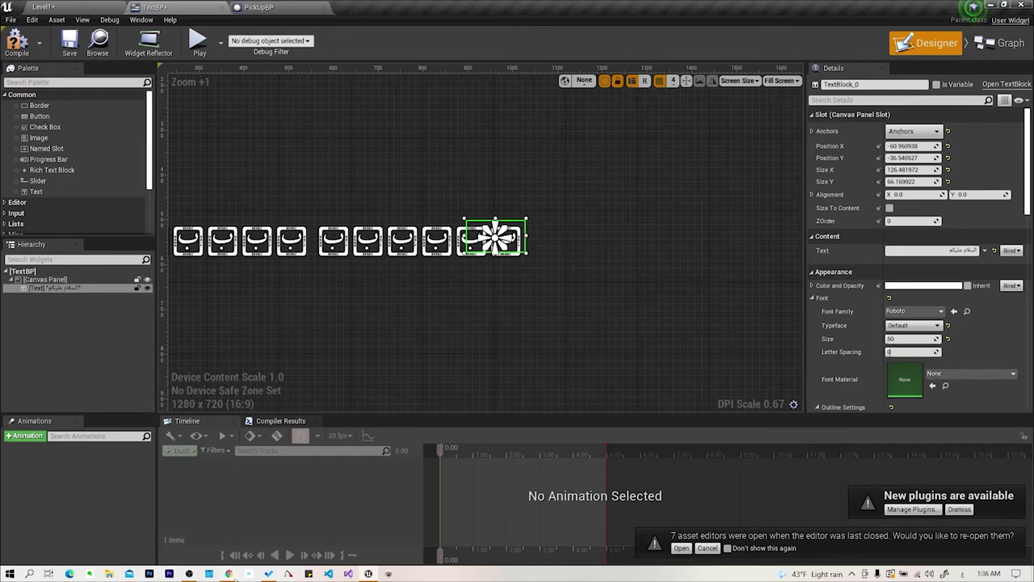
pyautogui.hotkey('alt', 'Tab')
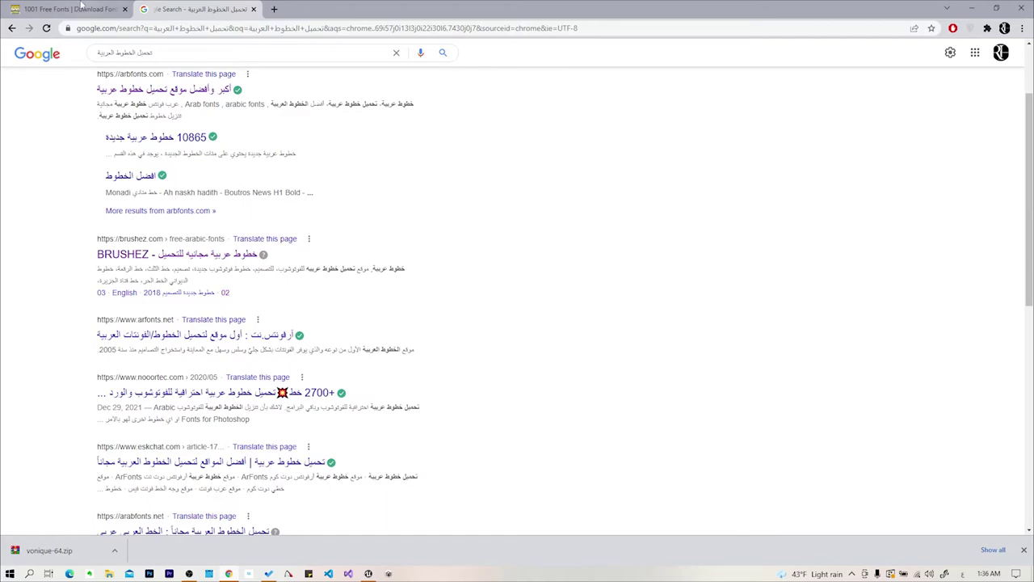
# Minimize Chrome and arrange the BZIBA font file and vonique-64 archive side by side on the desktop
pyautogui.click(85, 8)
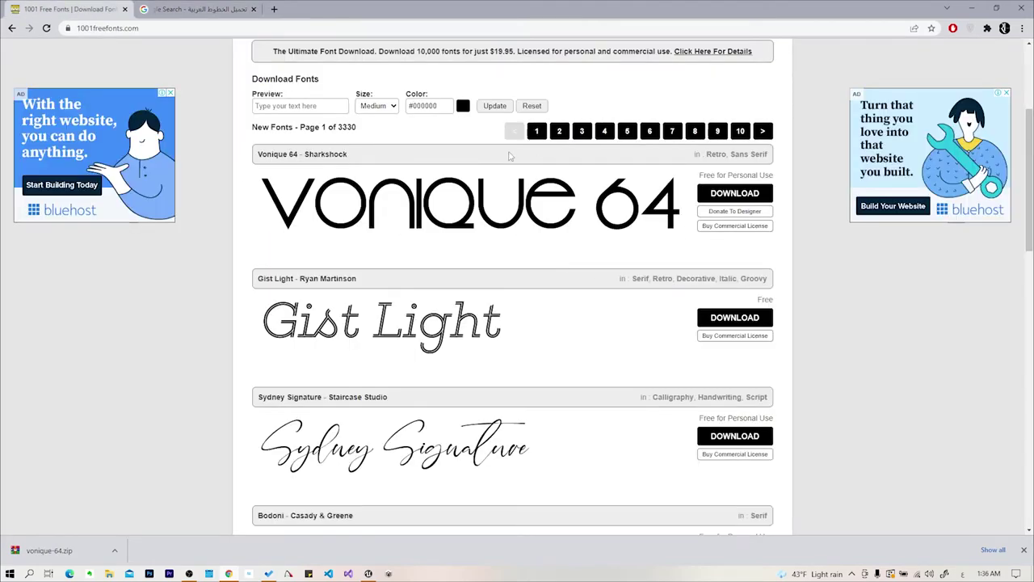
pyautogui.click(229, 574)
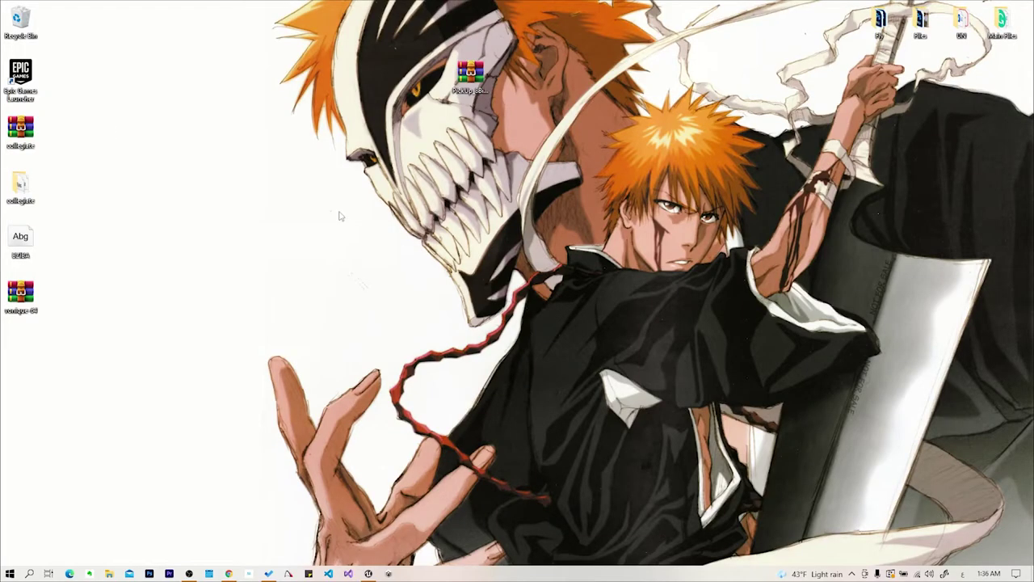
pyautogui.moveTo(20, 239); pyautogui.dragTo(193, 284)
pyautogui.moveTo(20, 292); pyautogui.dragTo(184, 240)
# Extract vonique-64.zip and copy the regular Vonique 64.ttf file from it to the desktop
pyautogui.rightClick(185, 240)
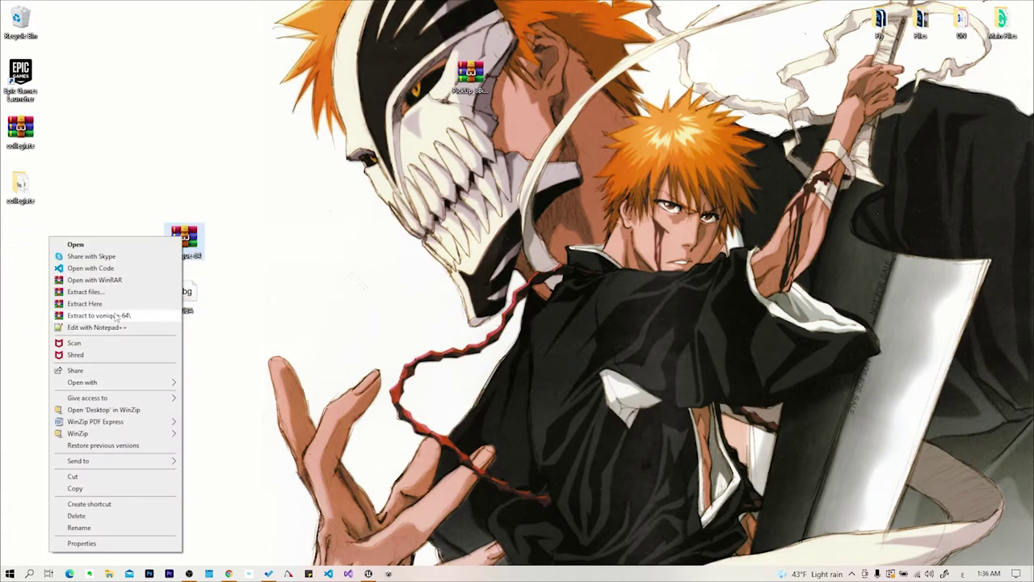
pyautogui.click(6, 253)
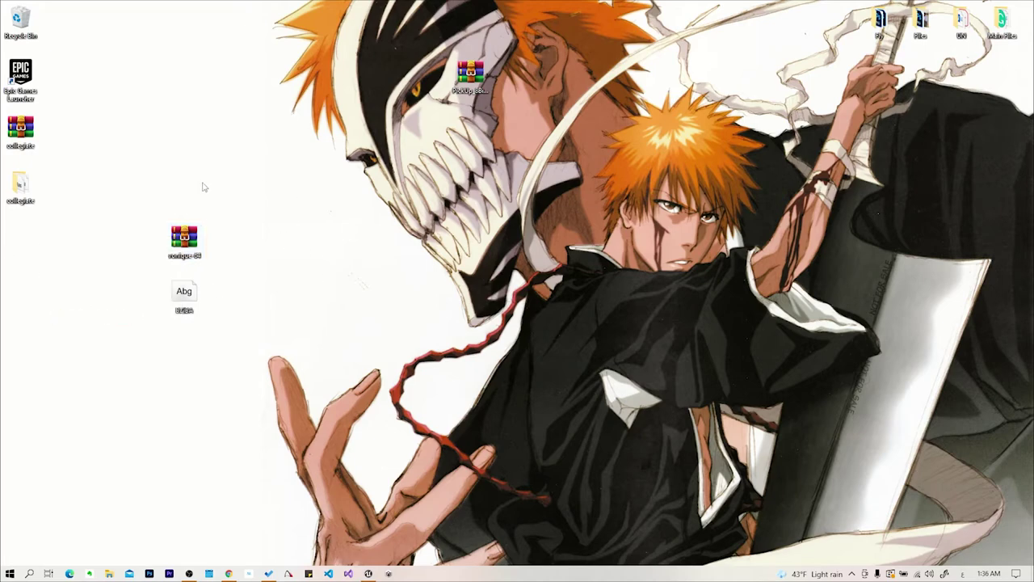
pyautogui.moveTo(32, 246); pyautogui.dragTo(238, 245)
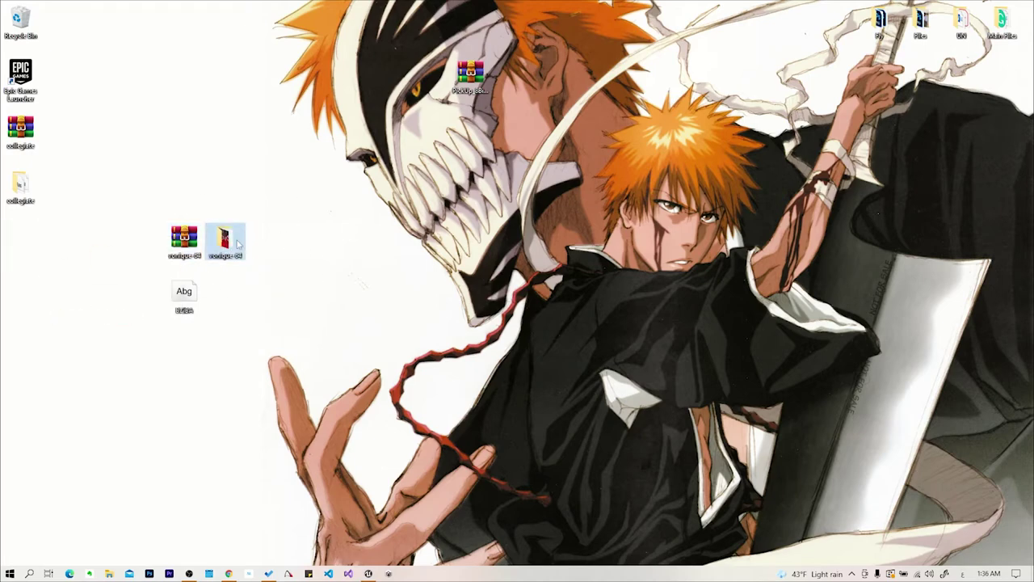
pyautogui.doubleClick(239, 245)
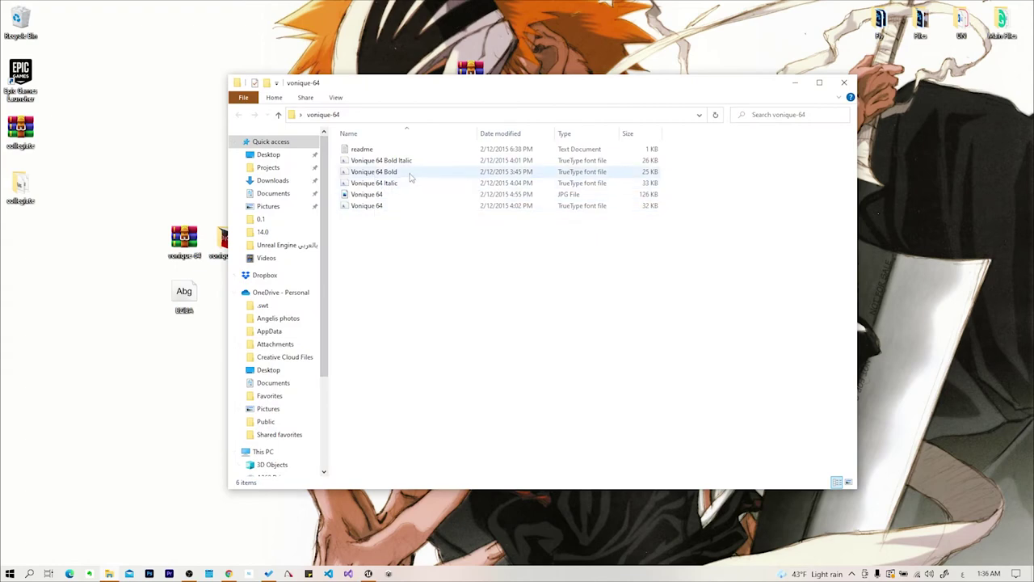
pyautogui.click(371, 208)
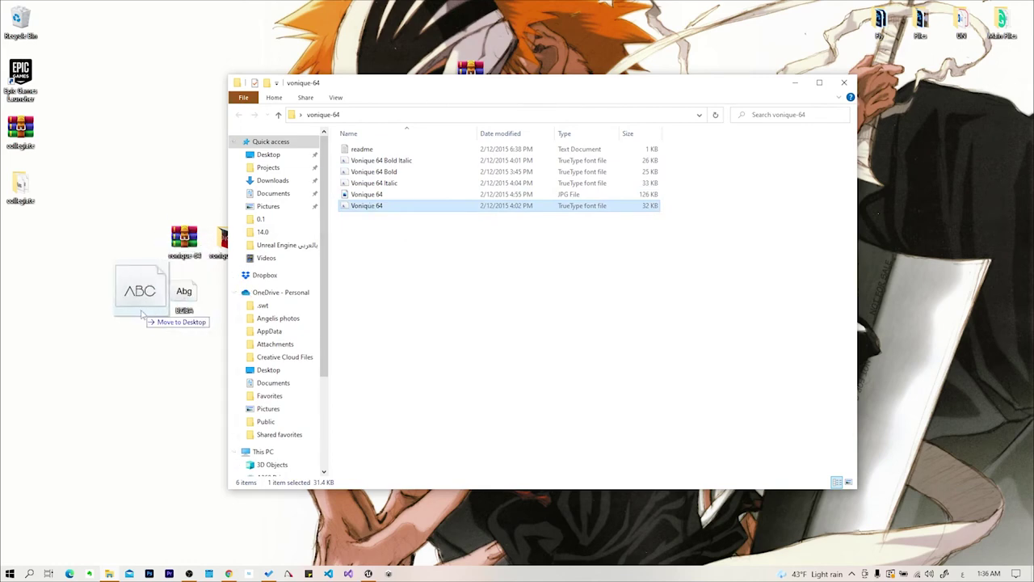
pyautogui.moveTo(371, 206); pyautogui.dragTo(160, 317)
pyautogui.hotkey('alt', 'F4')
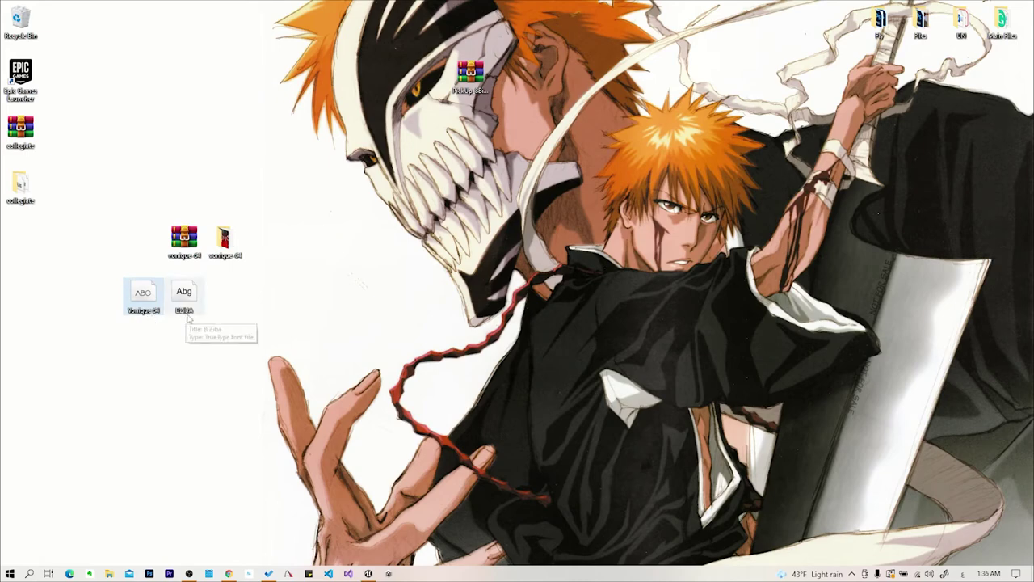
pyautogui.click(368, 573)
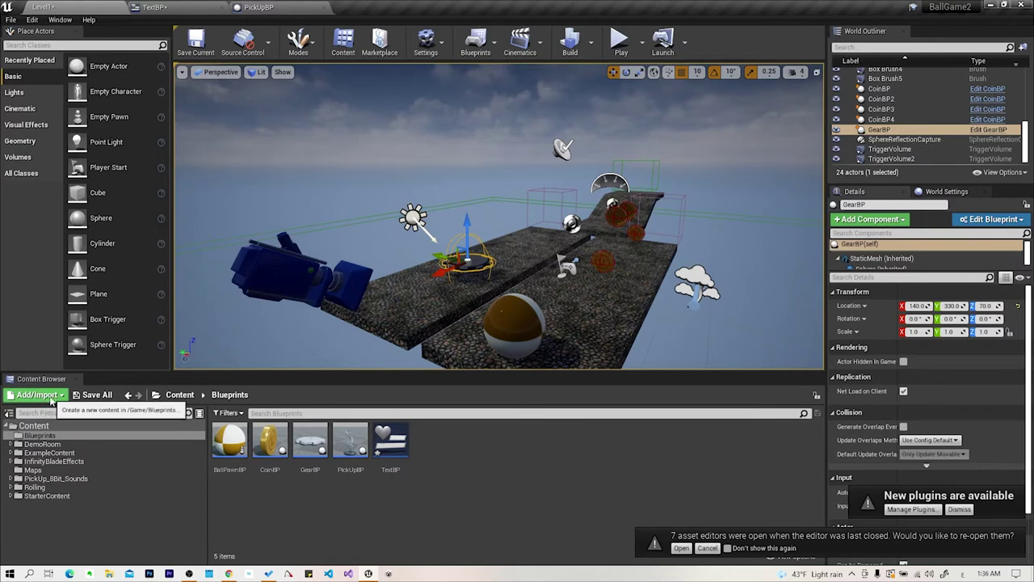
# Import BZIBA and Vonique 64 into /Game/Blueprints, creating the BZIBA_Font and Vonique_64_Font assets
pyautogui.click(53, 397)
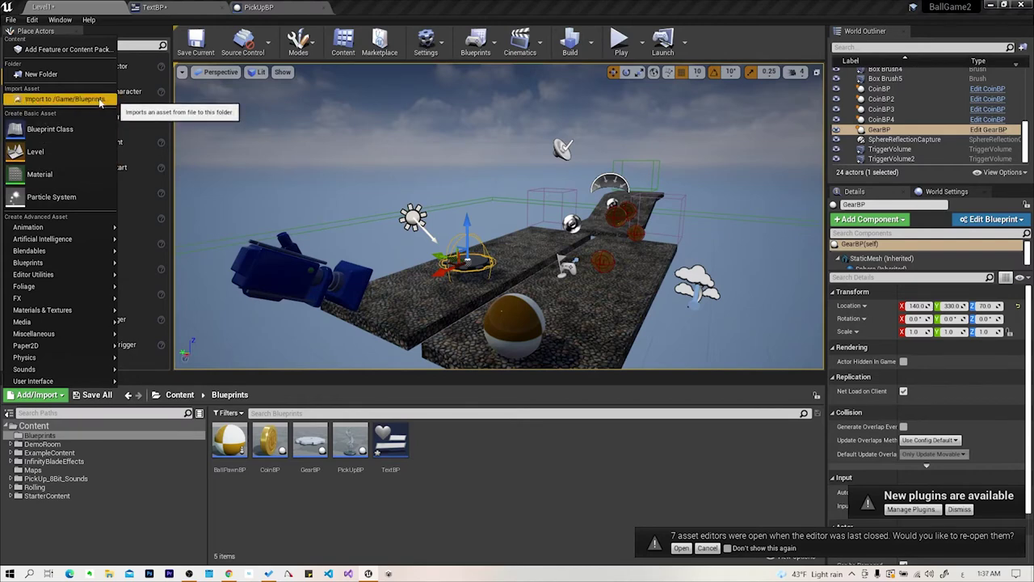
pyautogui.click(100, 99)
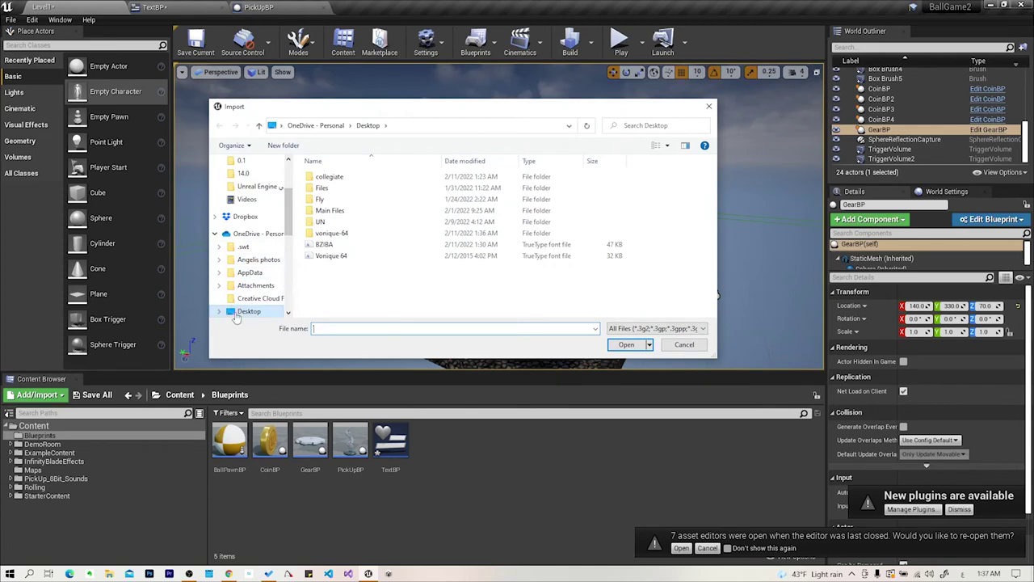
pyautogui.click(335, 245)
pyautogui.keyDown('shift'); pyautogui.click(334, 257); pyautogui.keyUp('shift')
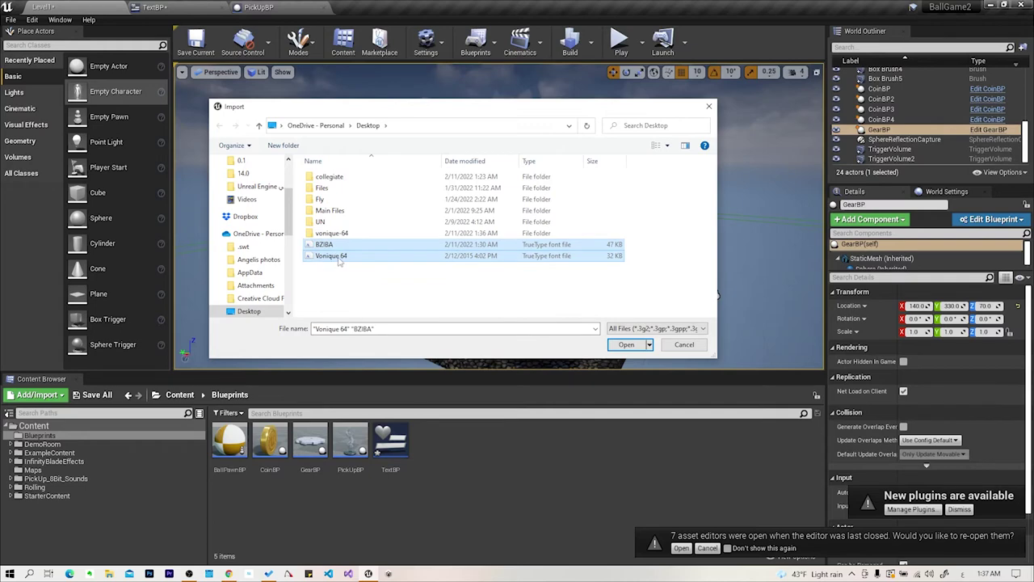
pyautogui.click(626, 345)
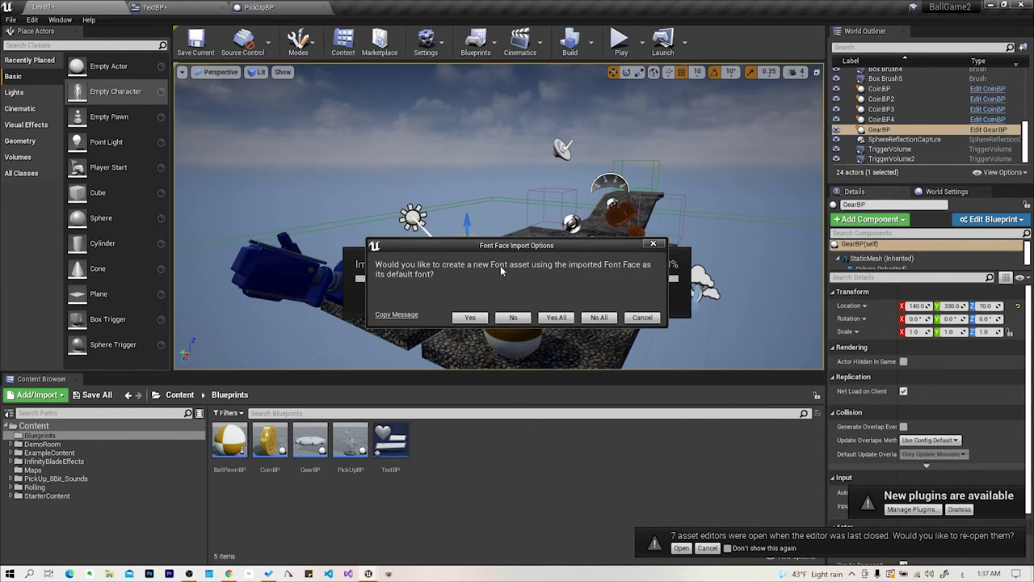
pyautogui.click(473, 317)
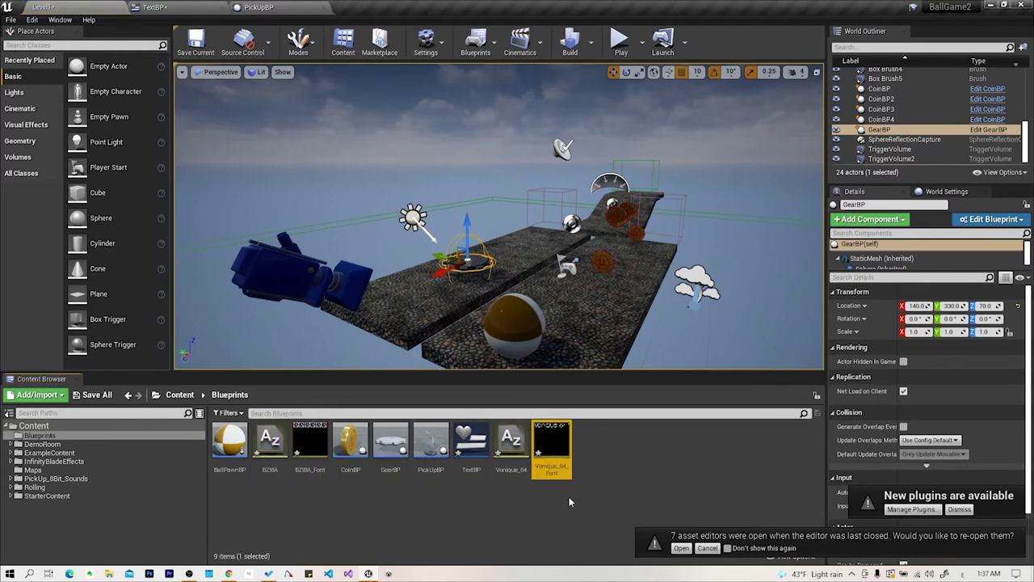
pyautogui.click(186, 7)
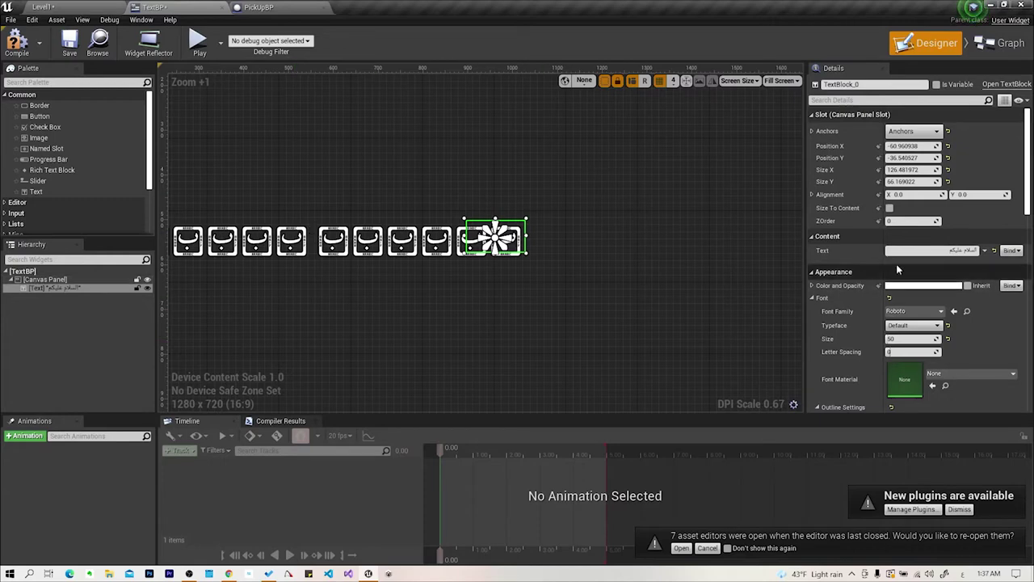
# Clear and re-enter the text block's text, then apply Vonique_64_Font to it
pyautogui.click(935, 250)
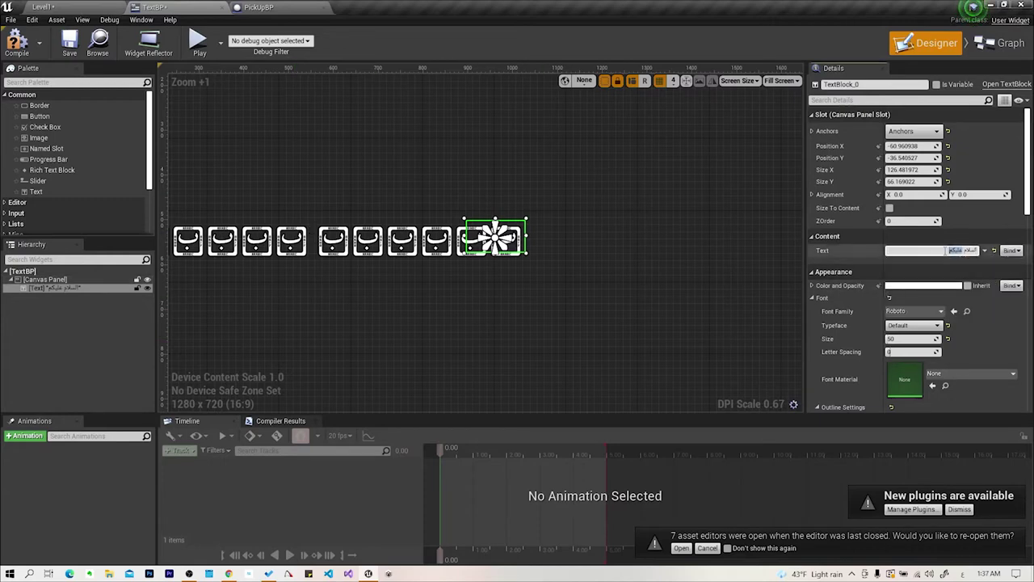
pyautogui.press('BackSpace')
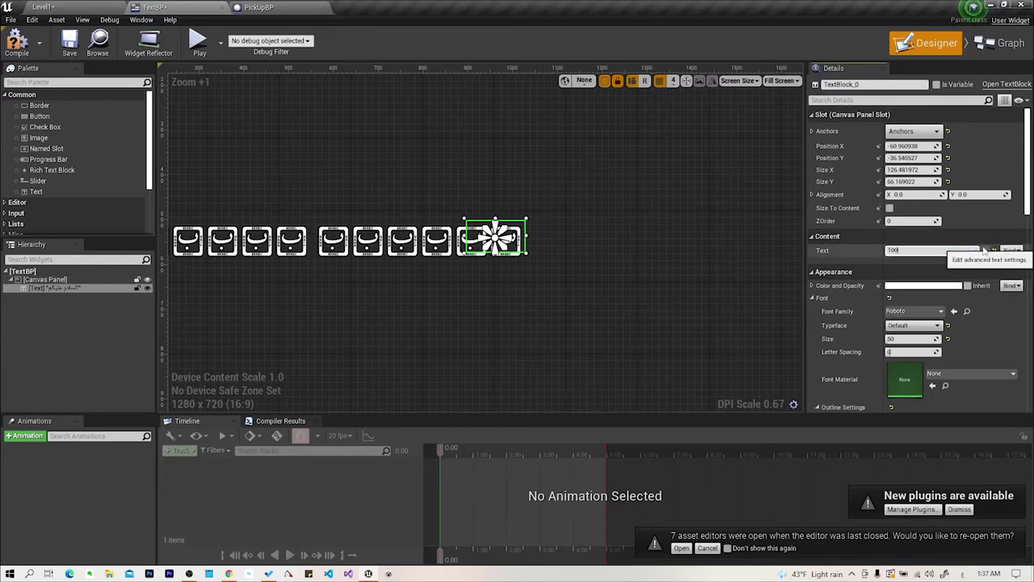
pyautogui.press('Return')
pyautogui.scroll(5, 539, 235)
pyautogui.scroll(1, 487, 226)
pyautogui.scroll(2, 478, 229)
pyautogui.scroll(1, 478, 229)
pyautogui.scroll(1, 523, 224)
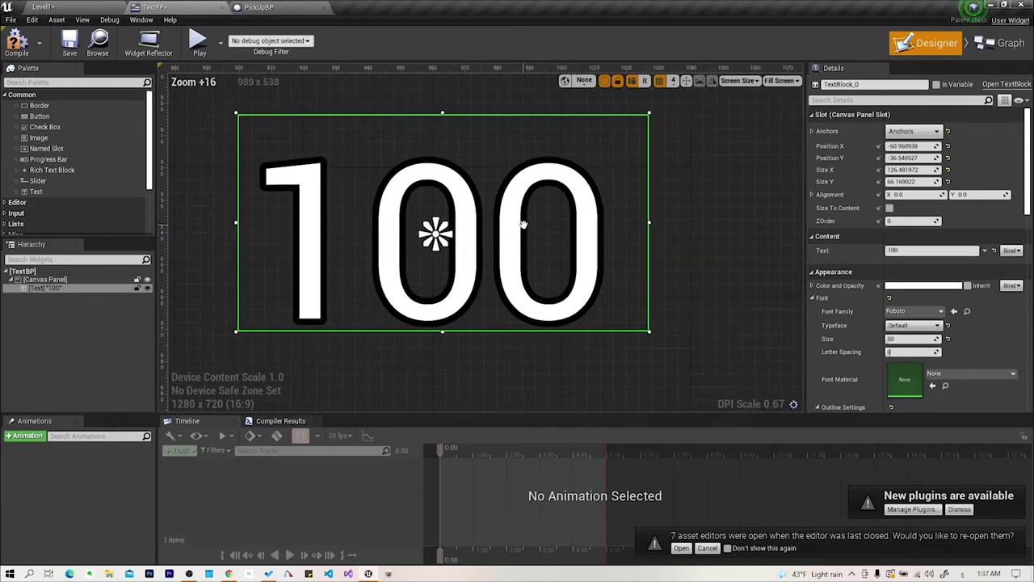
pyautogui.click(917, 311)
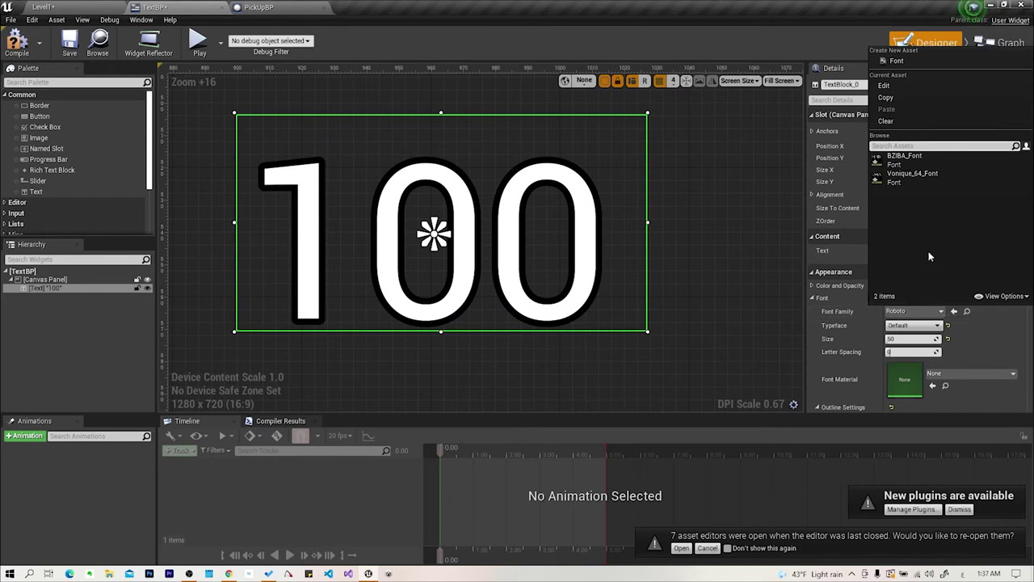
pyautogui.click(926, 178)
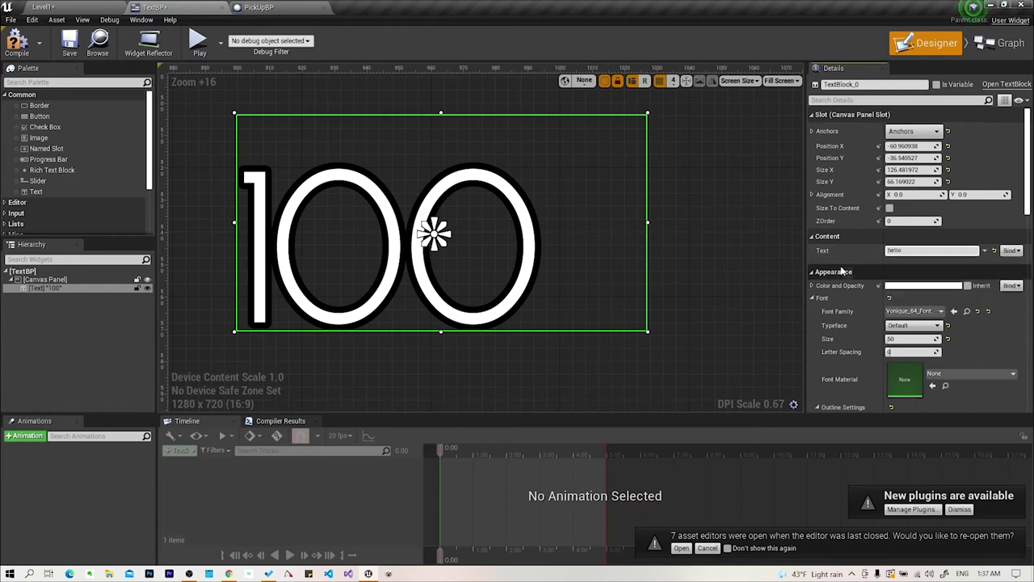
pyautogui.click(753, 241)
# Replace the HELLO text with Arabic text, which renders as missing-glyph boxes
pyautogui.scroll(-3, 659, 271)
pyautogui.scroll(-2, 704, 277)
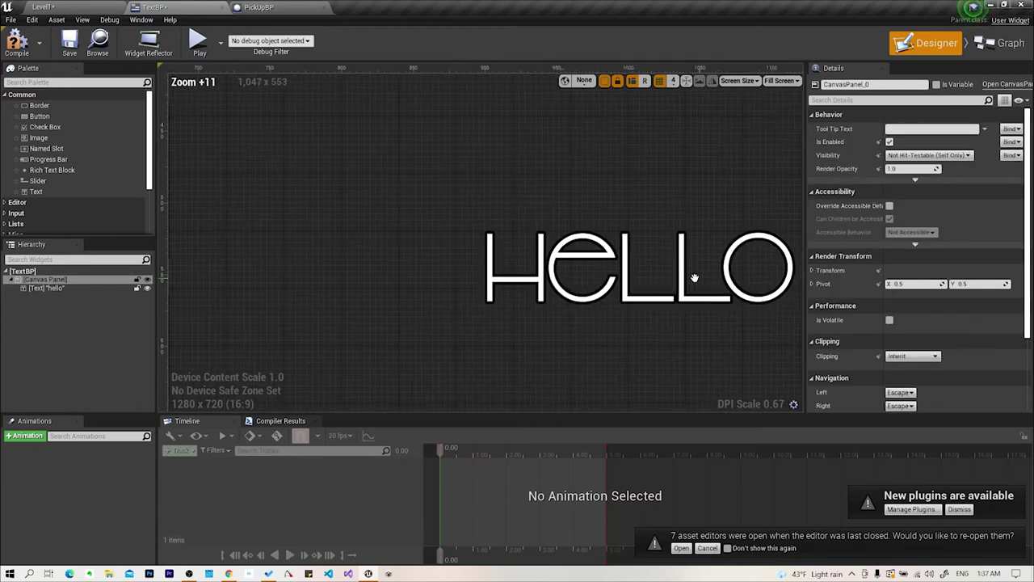
pyautogui.click(521, 258)
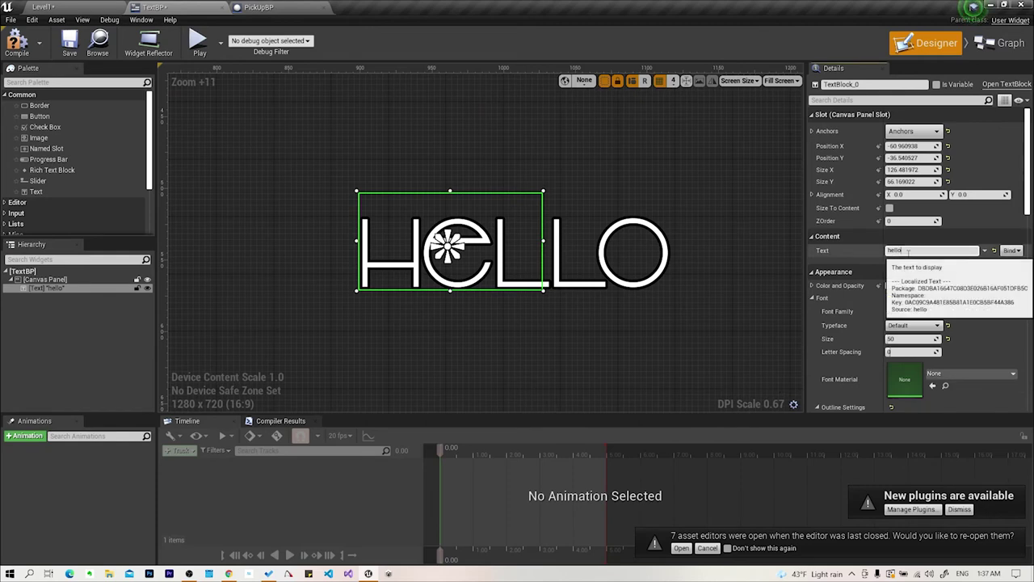
pyautogui.press('BackSpace')
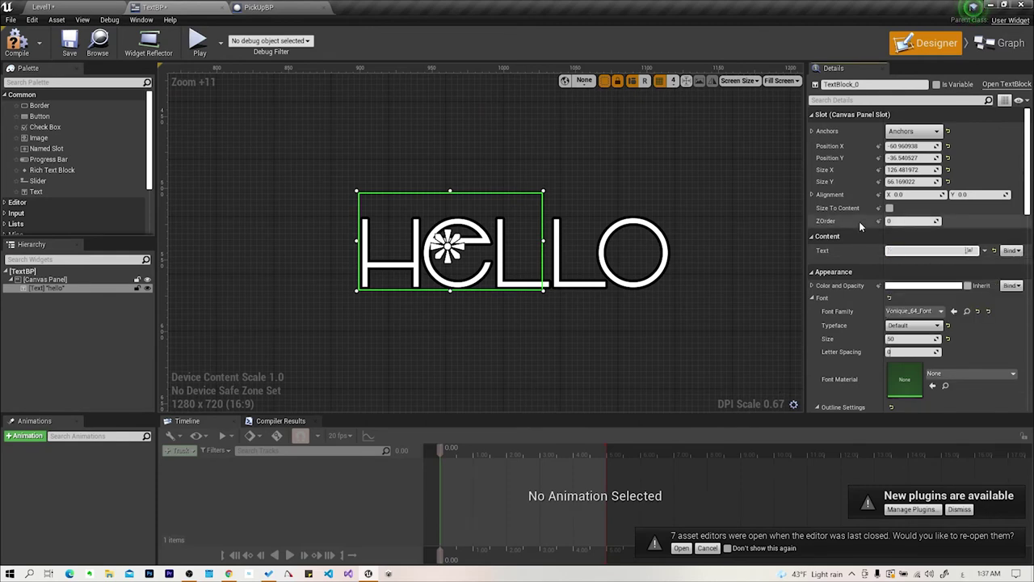
pyautogui.click(634, 257)
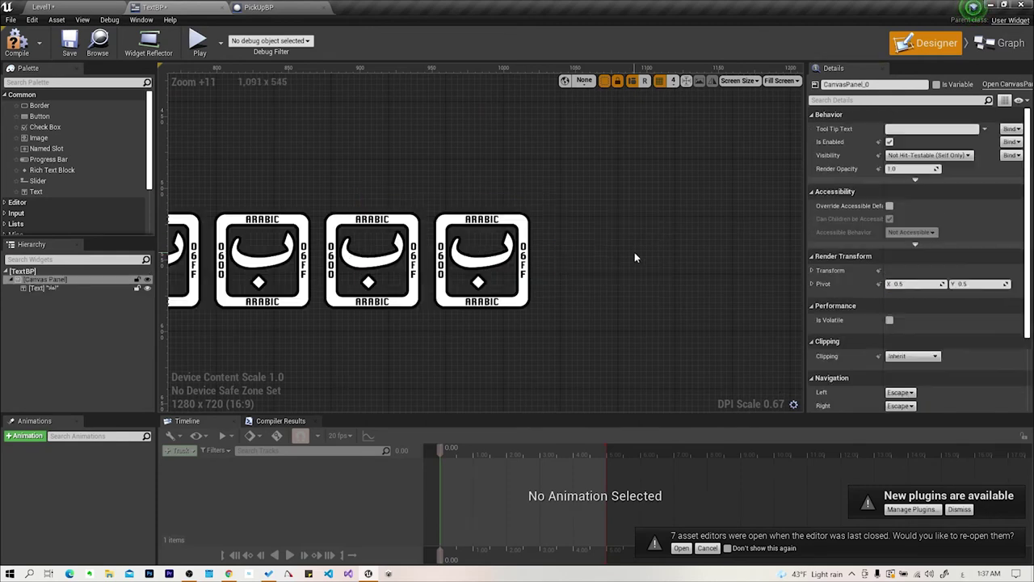
# Switch the Arabic text block's Font Family to BZIBA_Font
pyautogui.click(497, 278)
pyautogui.click(915, 312)
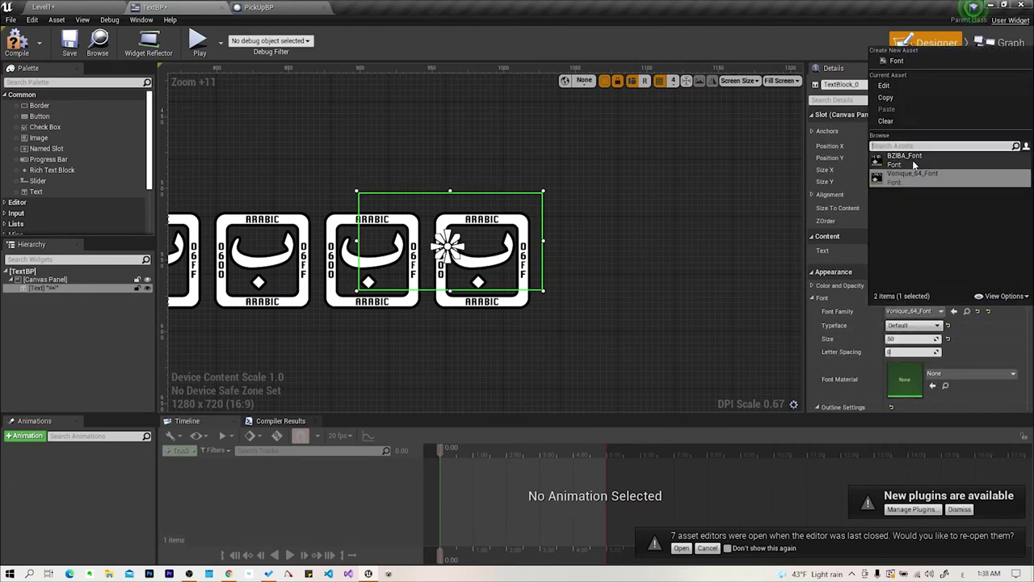
pyautogui.click(911, 162)
pyautogui.scroll(3, 493, 258)
pyautogui.scroll(1, 450, 278)
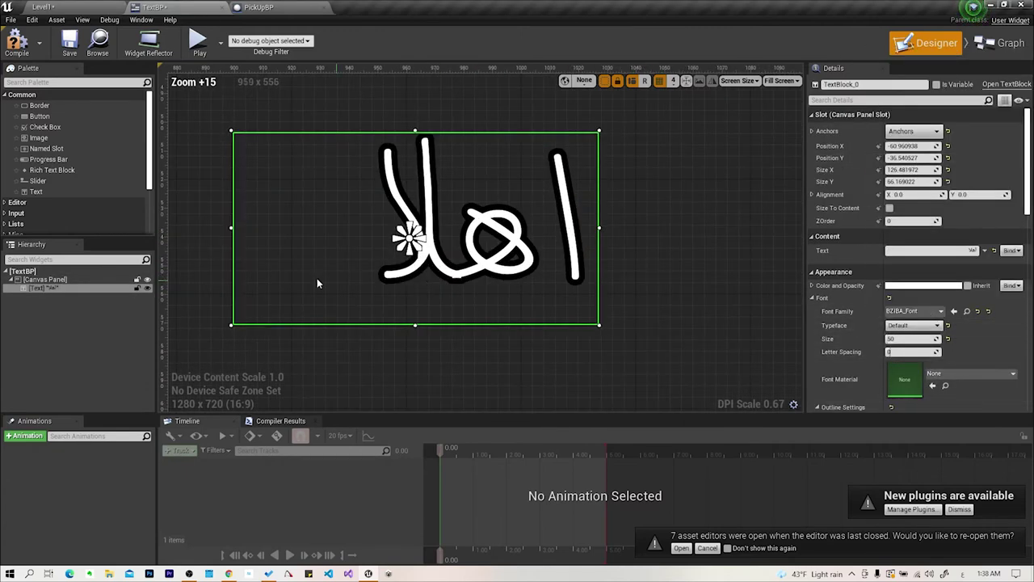
pyautogui.scroll(1, 477, 274)
pyautogui.scroll(-1, 429, 291)
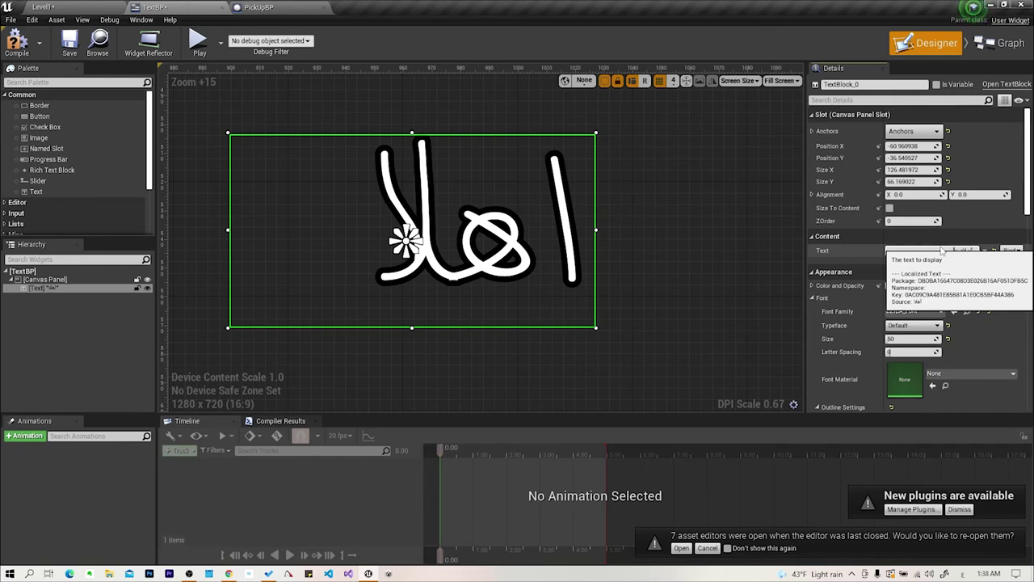
# Paste 'السلام عليكم' as the text, then widen the box and move it toward the canvas centre
pyautogui.click(941, 250)
pyautogui.write('السلام عليكم')
pyautogui.scroll(-1, 465, 188)
pyautogui.scroll(-10, 441, 224)
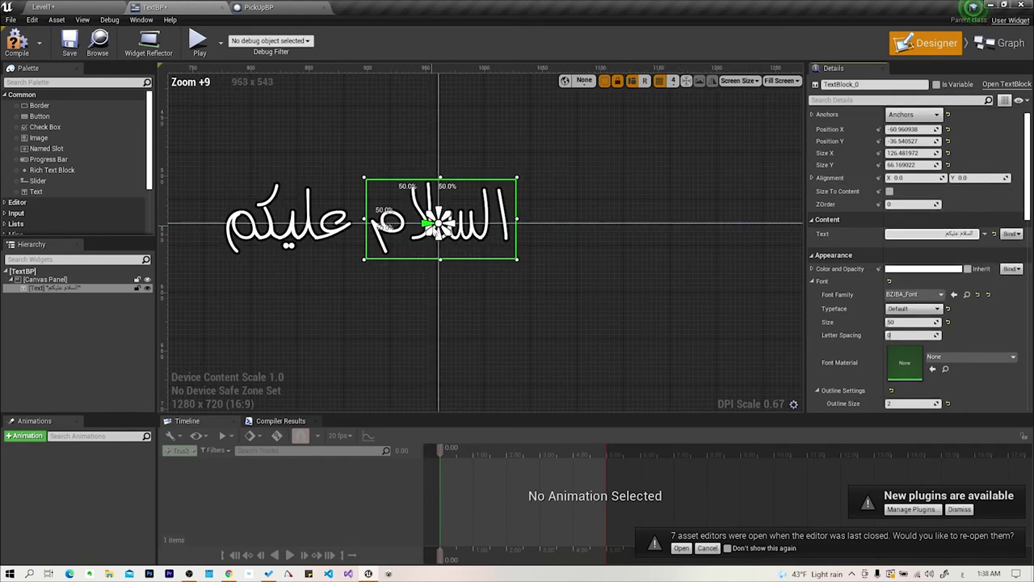
pyautogui.scroll(4, 533, 232)
pyautogui.moveTo(510, 219); pyautogui.dragTo(651, 227)
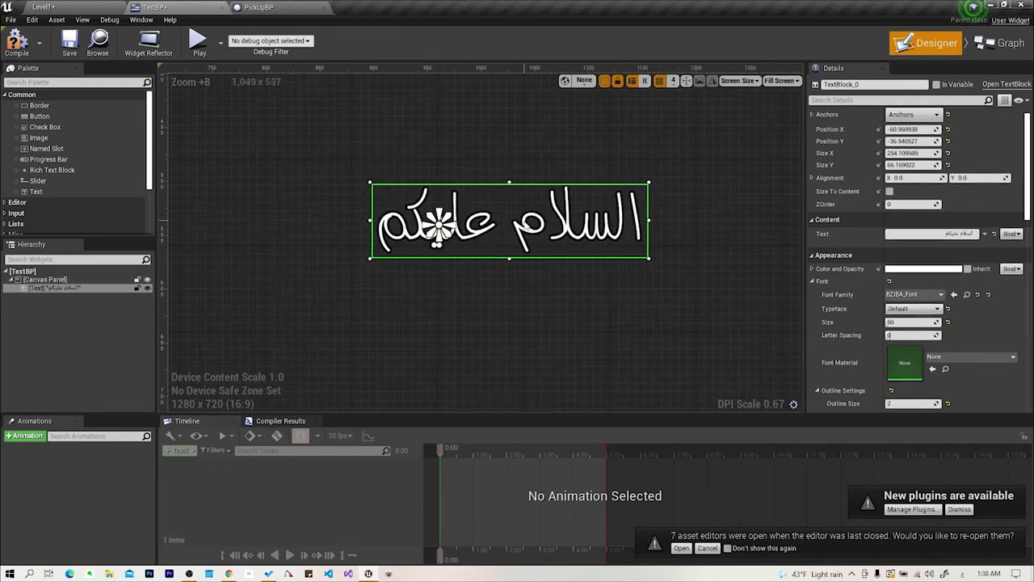
pyautogui.moveTo(529, 225); pyautogui.dragTo(464, 236)
pyautogui.click(548, 298)
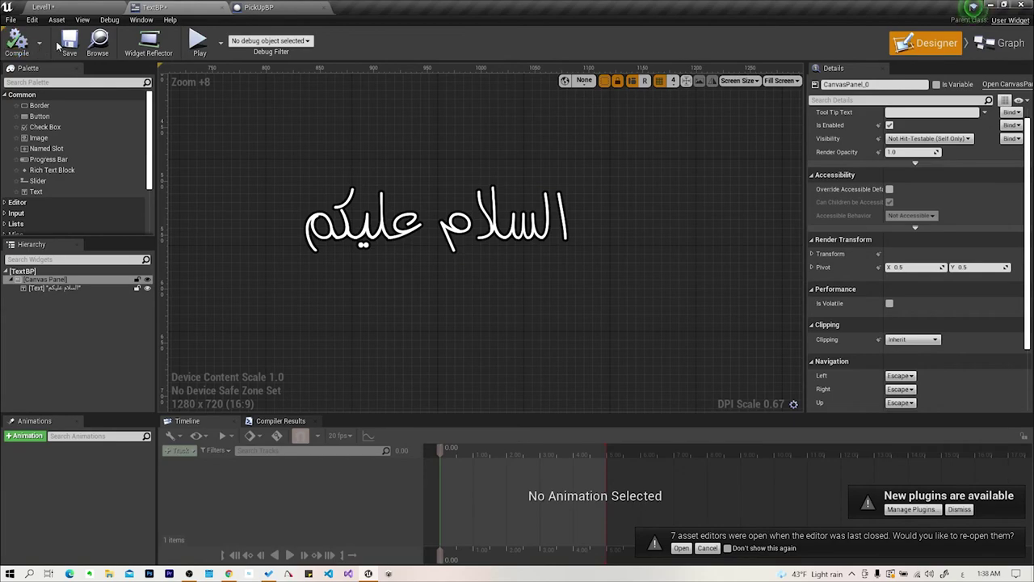
pyautogui.click(64, 6)
pyautogui.click(618, 42)
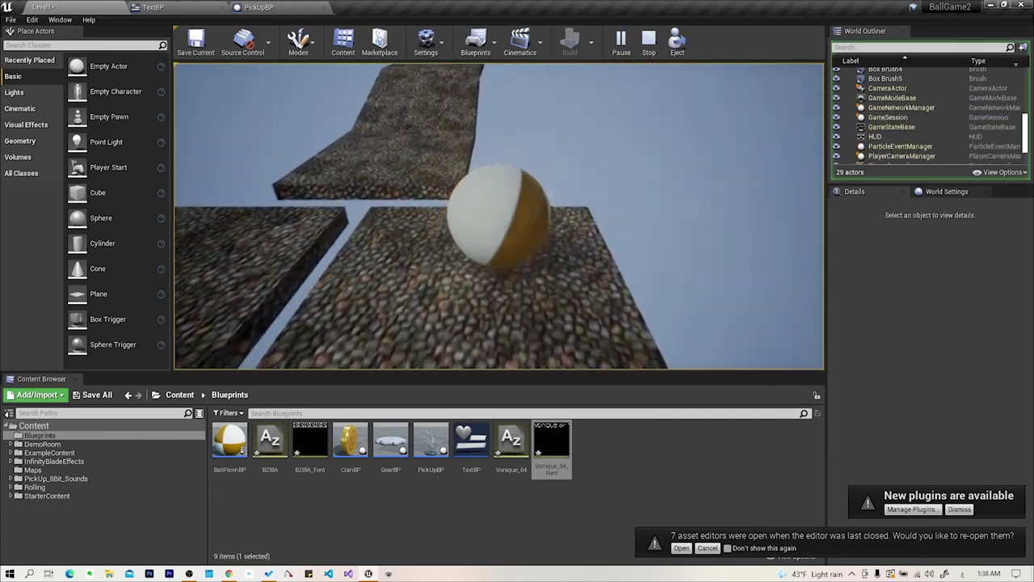
pyautogui.press('Escape')
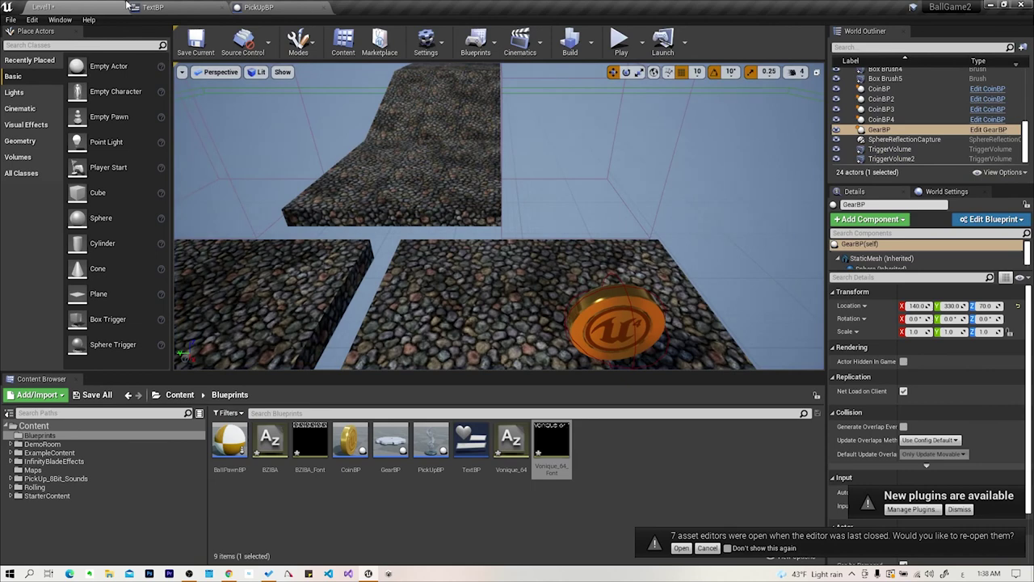
pyautogui.click(153, 6)
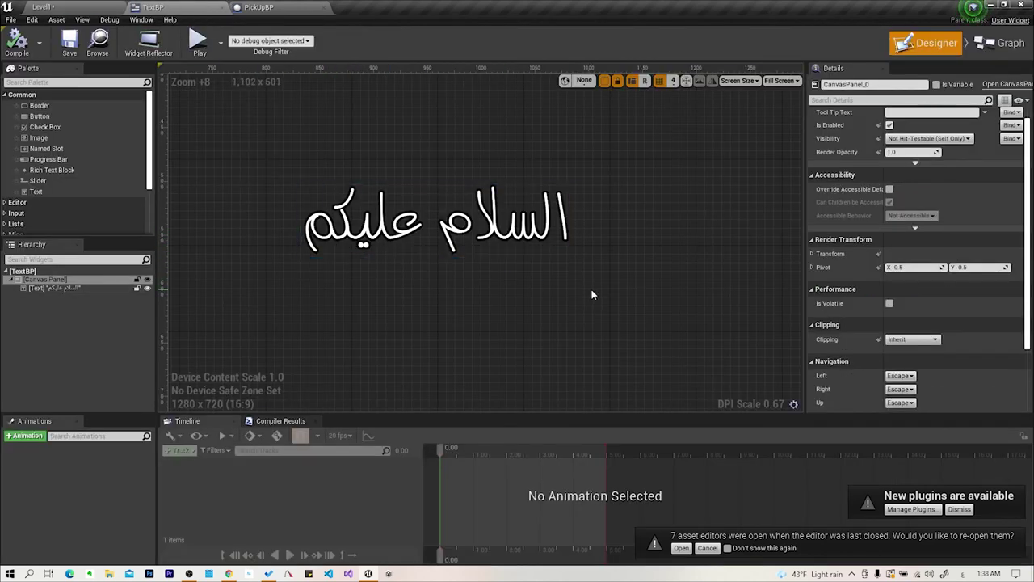
pyautogui.scroll(-1, 474, 269)
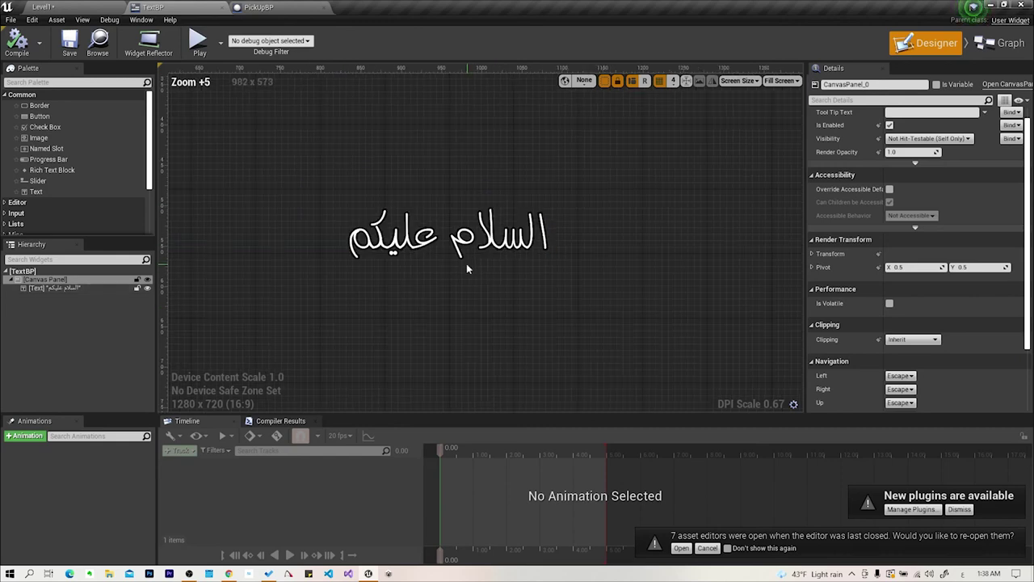
pyautogui.click(433, 205)
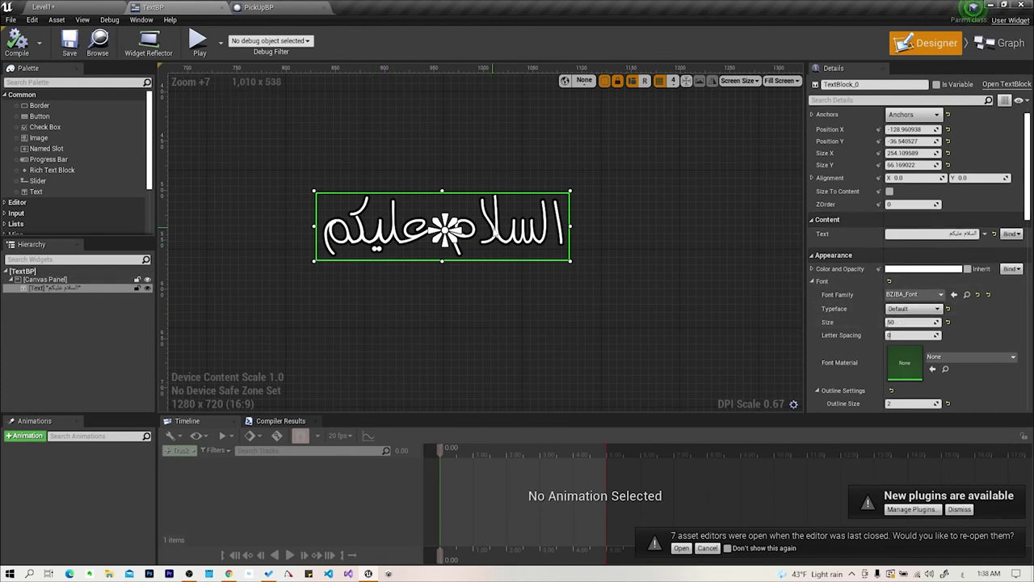
# Replace the widget's Arabic text with 100
pyautogui.doubleClick(955, 234)
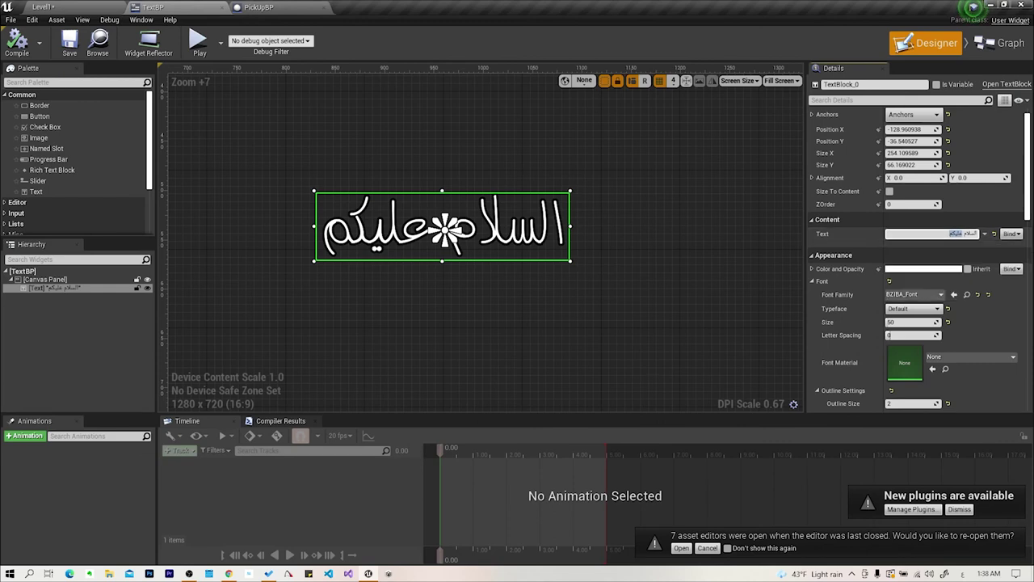
pyautogui.hotkey('ctrl', 'a')
pyautogui.write('100')
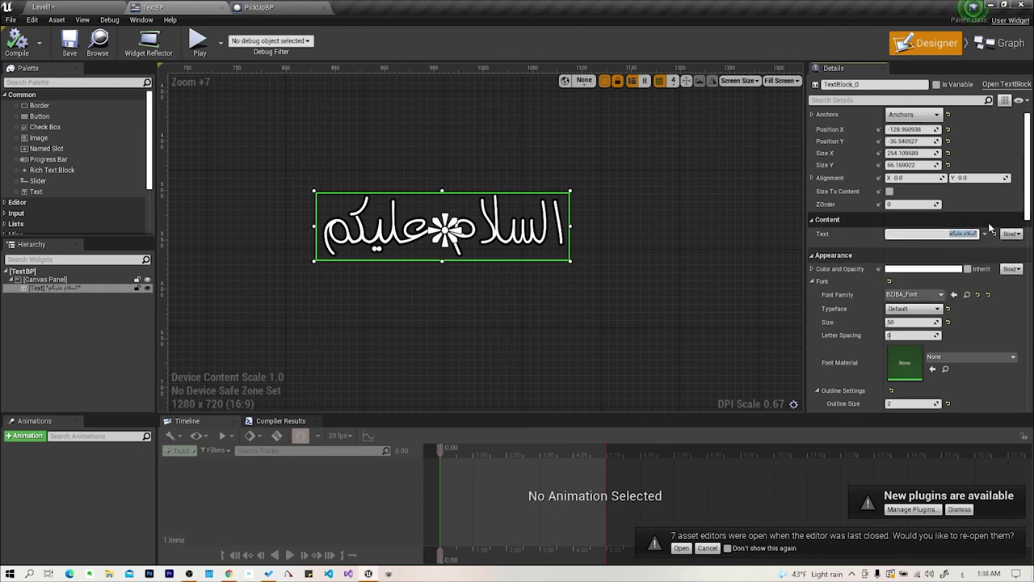
pyautogui.press('Return')
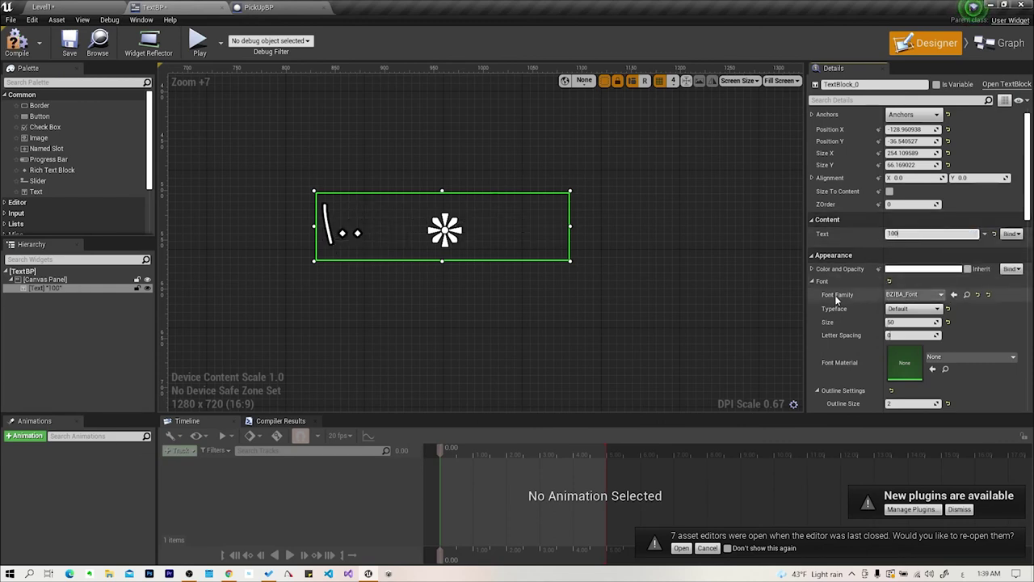
# Reset the font from Vonique_64_Font to Roboto, narrow the box to fit 100, and compile
pyautogui.click(923, 294)
pyautogui.click(888, 430)
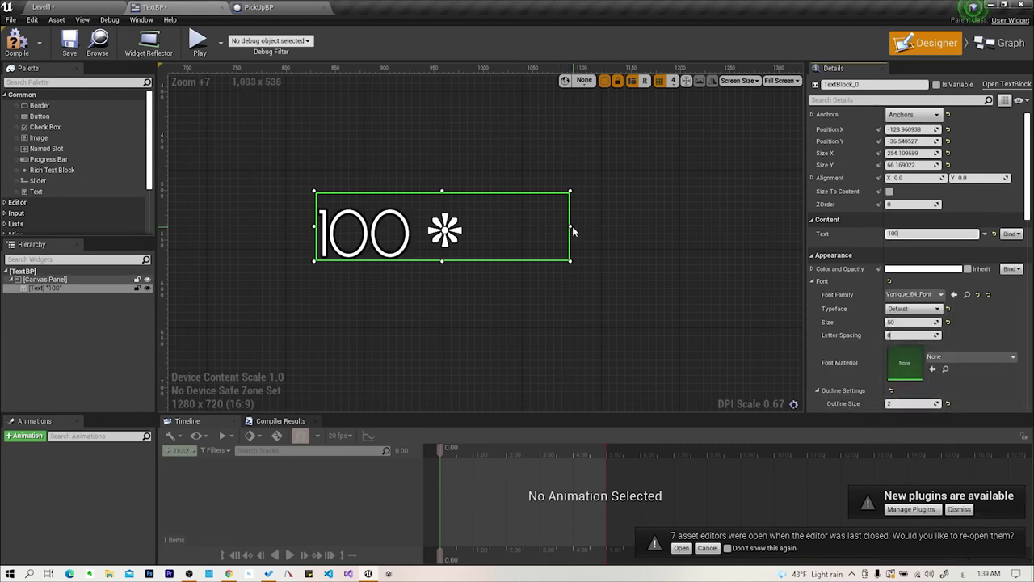
pyautogui.click(977, 295)
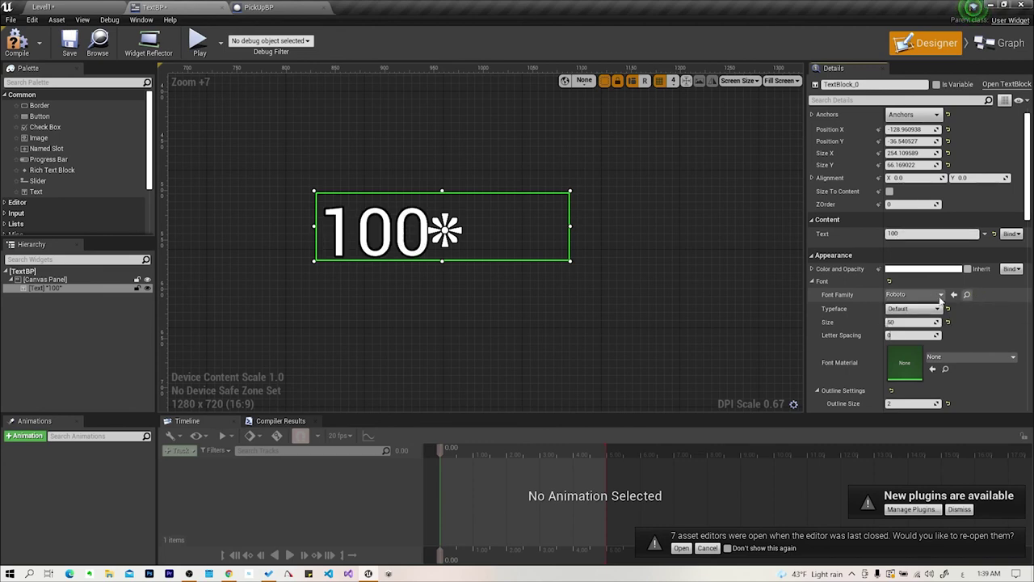
pyautogui.moveTo(571, 226)
pyautogui.mouseDown()
pyautogui.moveTo(441, 226)
pyautogui.moveTo(513, 227)
pyautogui.mouseUp()
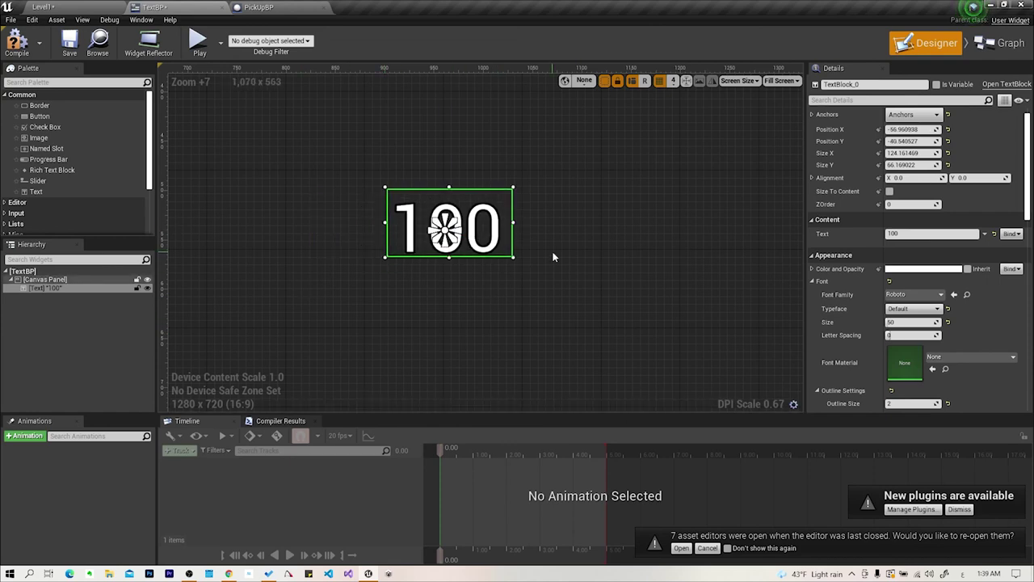
pyautogui.click(561, 311)
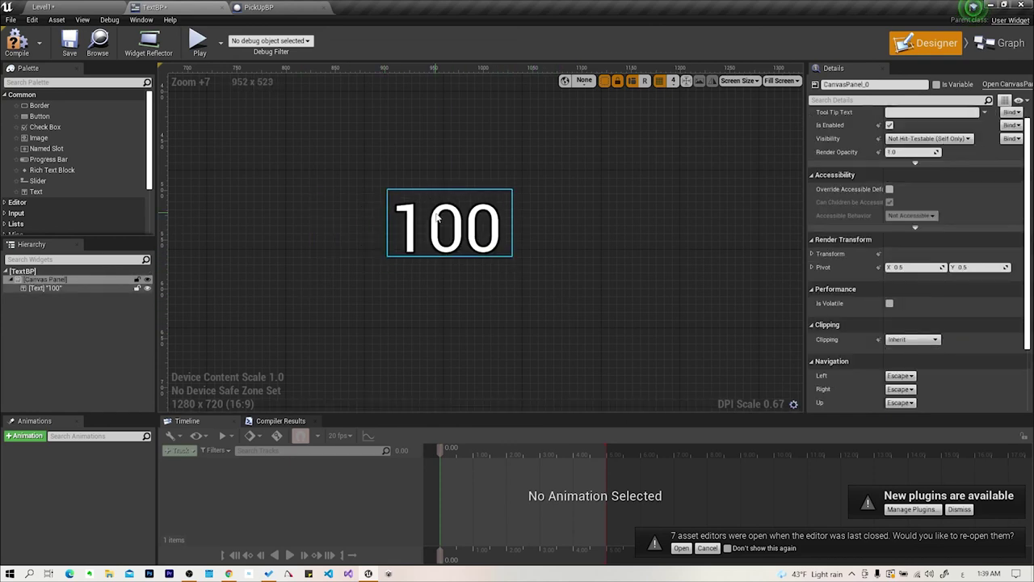
pyautogui.click(11, 48)
pyautogui.click(72, 7)
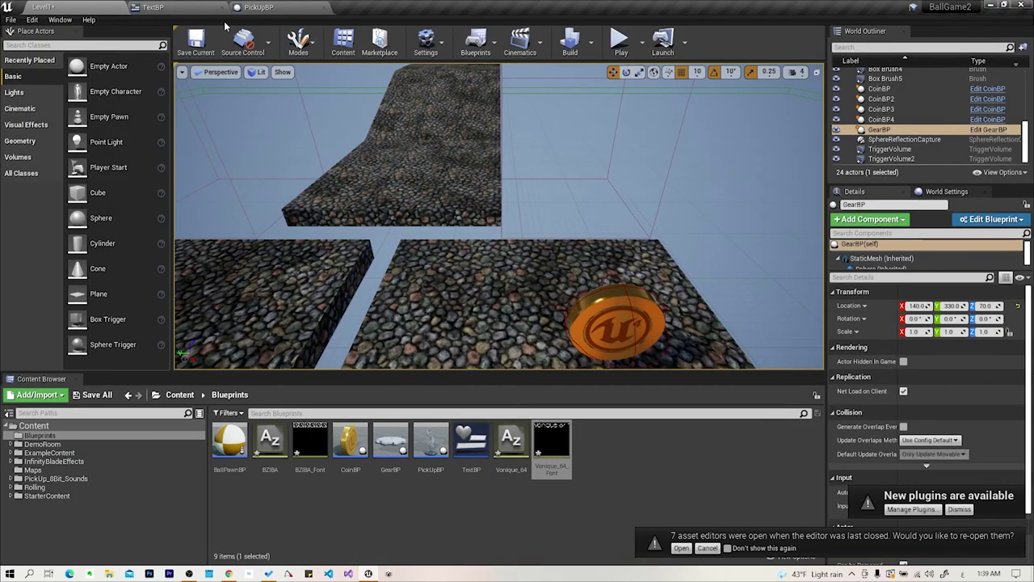
pyautogui.click(620, 41)
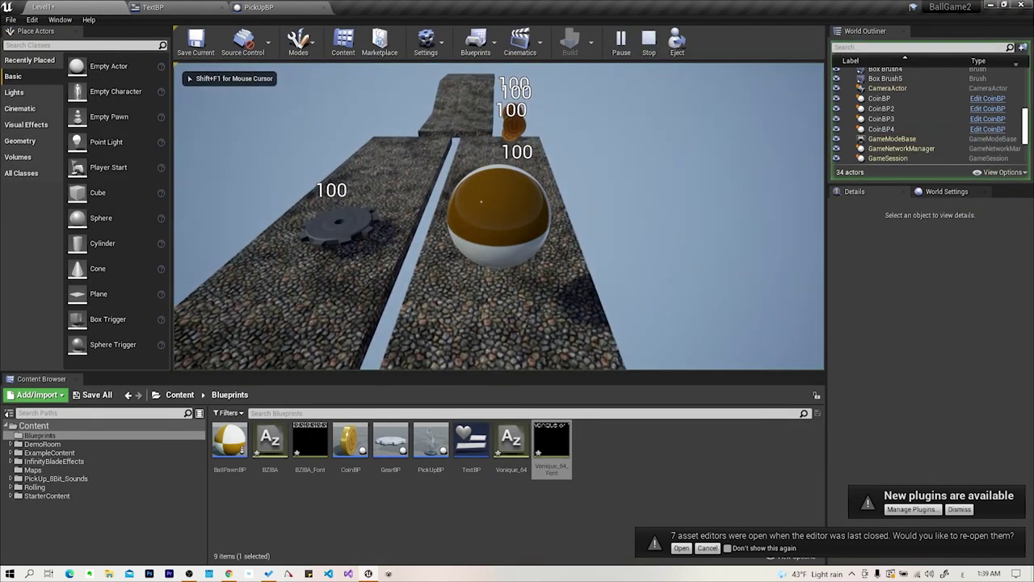
pyautogui.press('Escape')
pyautogui.moveTo(498, 324); pyautogui.dragTo(652, 235, button='right')
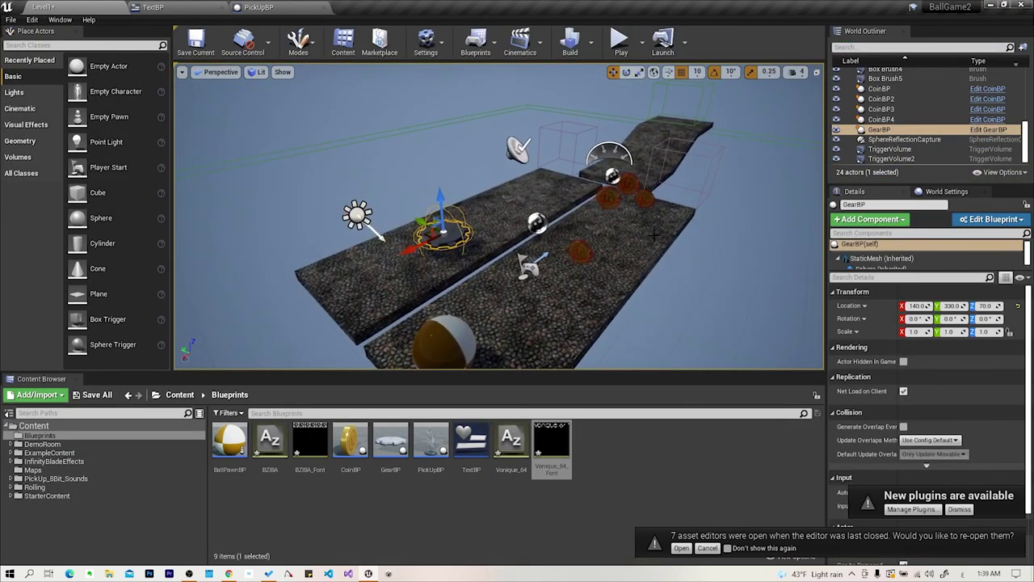